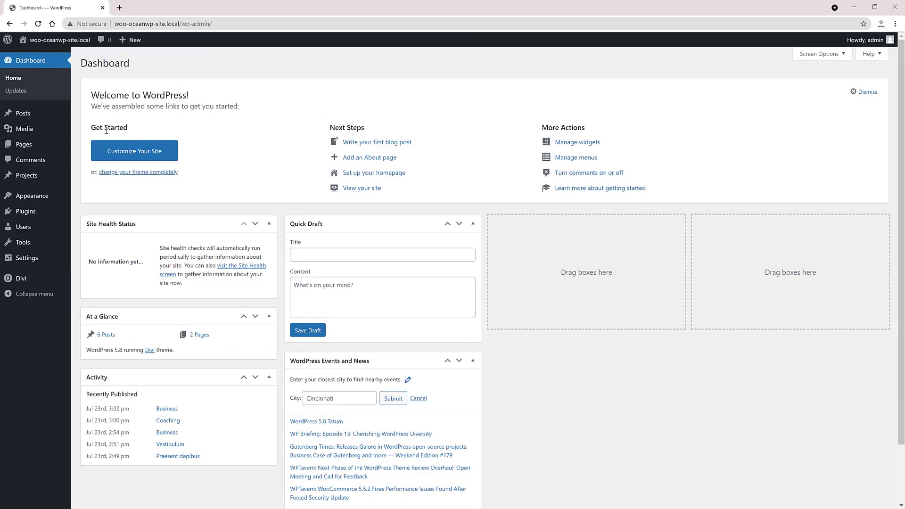
Open the post categories page and browse the Business category's live archive page
{"action": "mouse_move", "coordinate": [23, 144]}
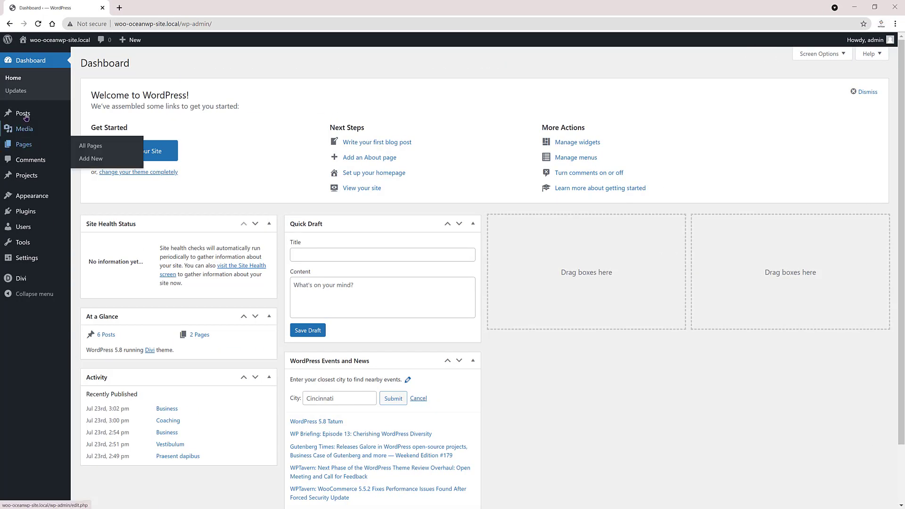
{"action": "mouse_move", "coordinate": [24, 114]}
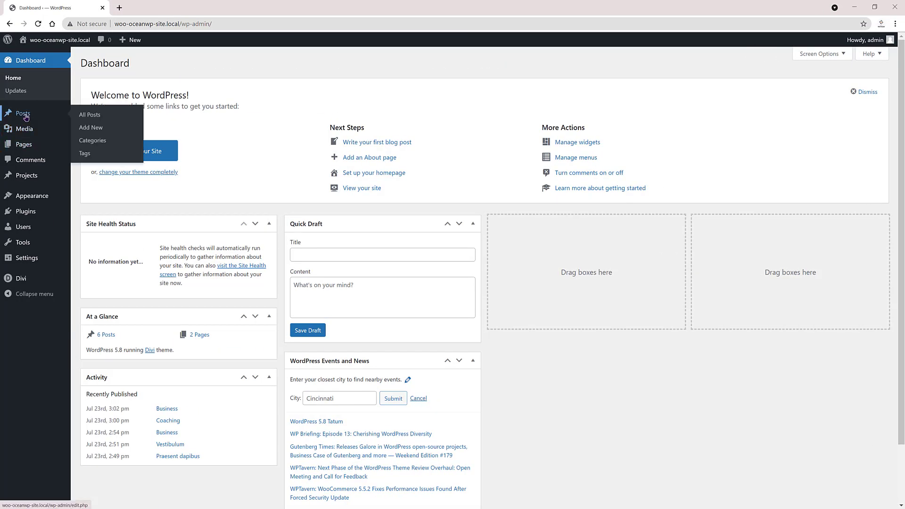
{"action": "left_click", "coordinate": [84, 142]}
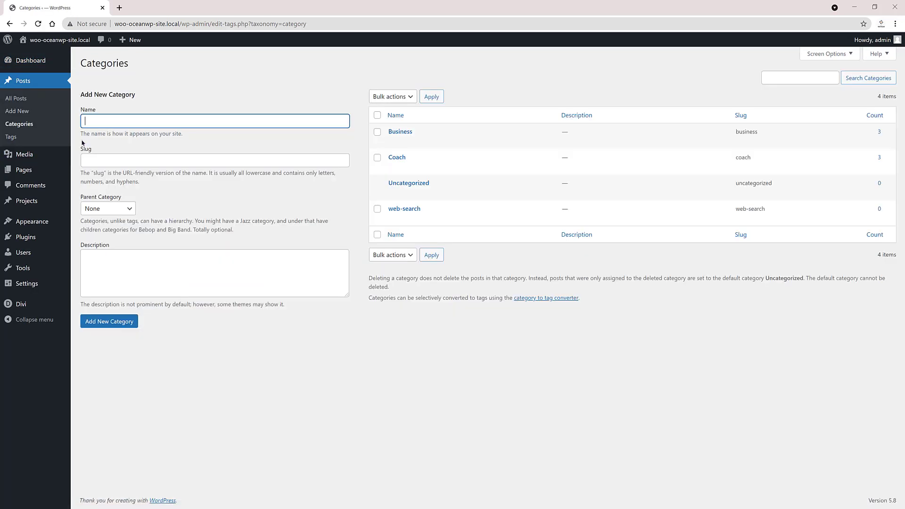
{"action": "mouse_move", "coordinate": [398, 138]}
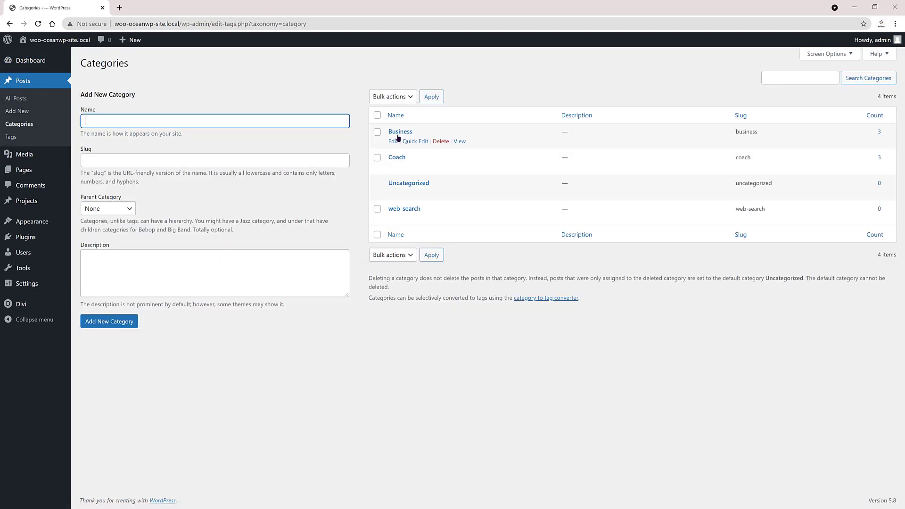
{"action": "left_click", "coordinate": [460, 141]}
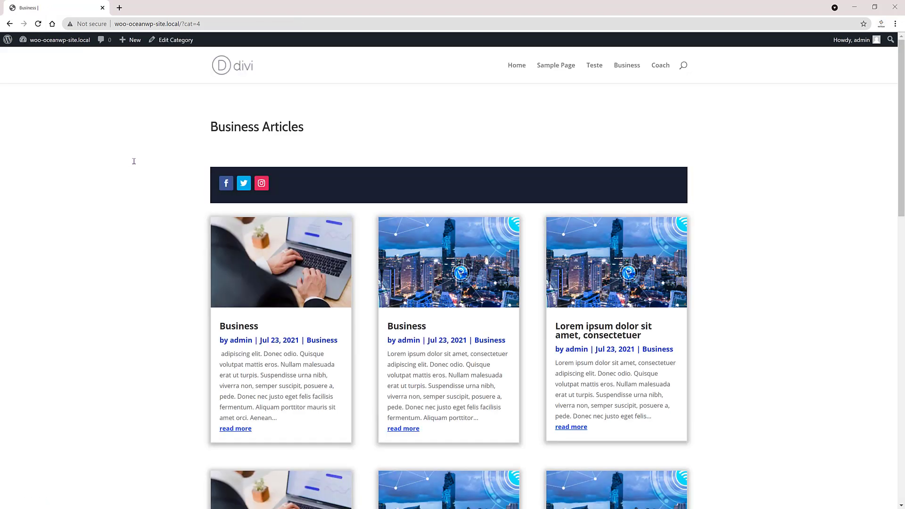
{"action": "scroll", "coordinate": [317, 250], "scroll_direction": "down", "scroll_amount": 2}
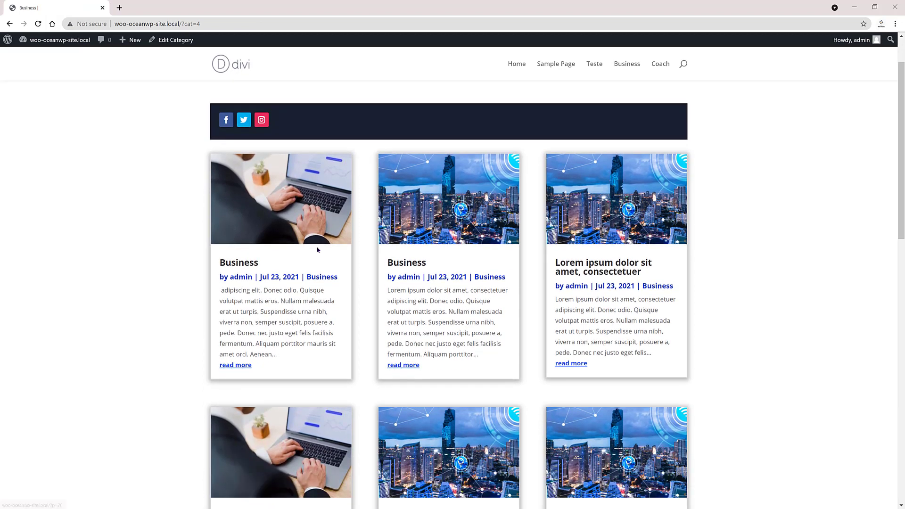
{"action": "scroll", "coordinate": [317, 250], "scroll_direction": "down", "scroll_amount": 2}
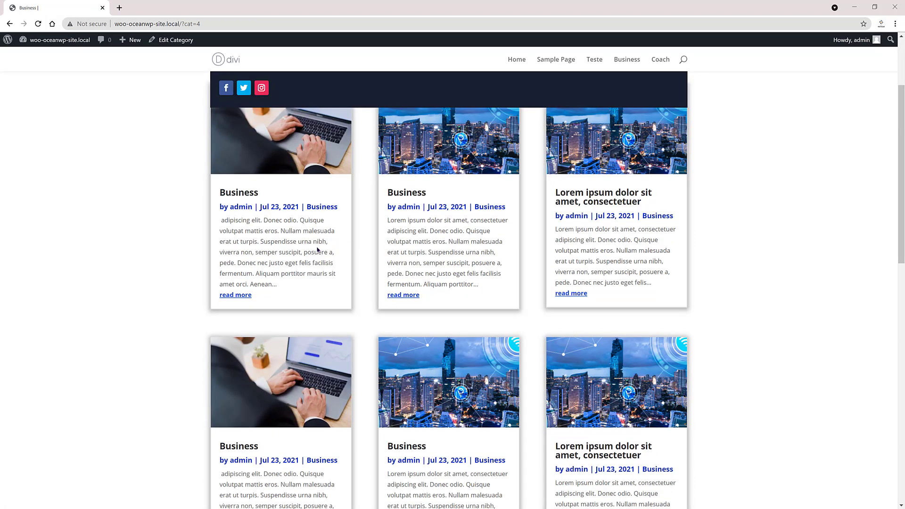
{"action": "scroll", "coordinate": [317, 249], "scroll_direction": "down", "scroll_amount": 2}
{"action": "scroll", "coordinate": [317, 250], "scroll_direction": "down", "scroll_amount": 2}
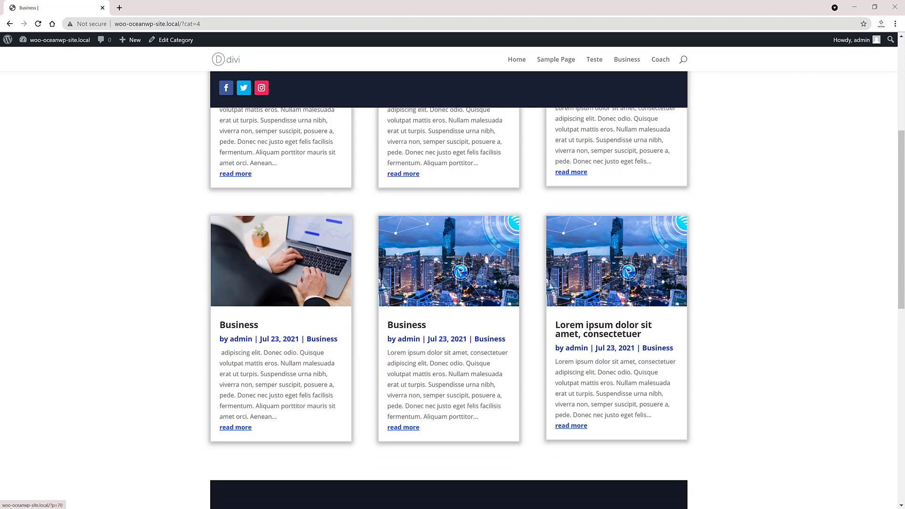
{"action": "scroll", "coordinate": [317, 250], "scroll_direction": "down", "scroll_amount": 2}
{"action": "scroll", "coordinate": [317, 250], "scroll_direction": "down", "scroll_amount": 1}
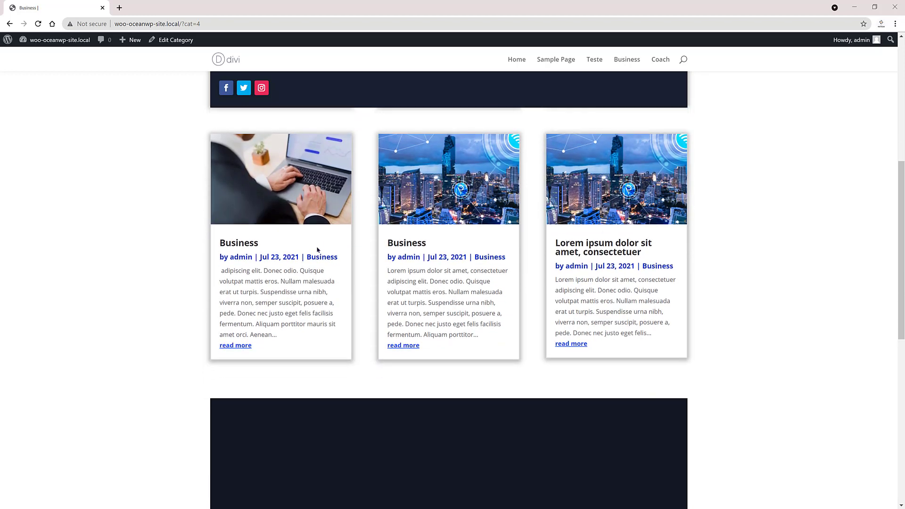
{"action": "scroll", "coordinate": [317, 249], "scroll_direction": "down", "scroll_amount": 4}
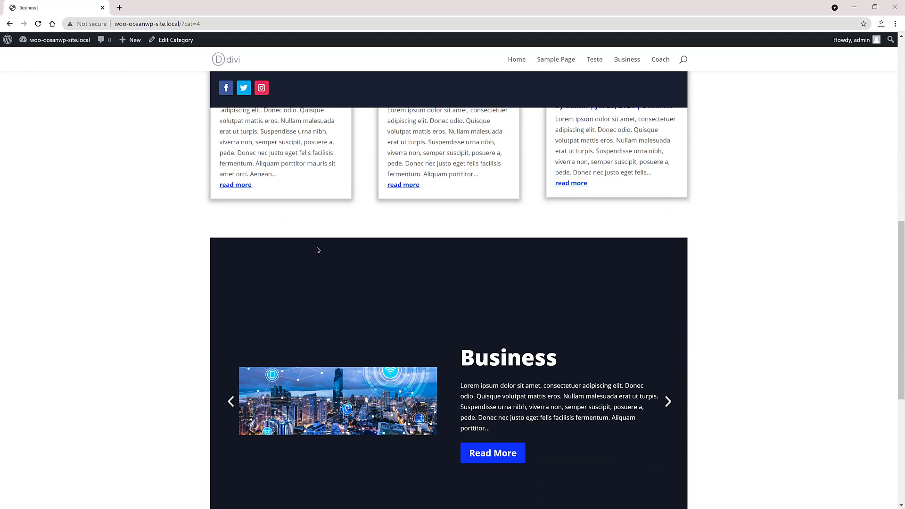
{"action": "scroll", "coordinate": [317, 250], "scroll_direction": "down", "scroll_amount": 3}
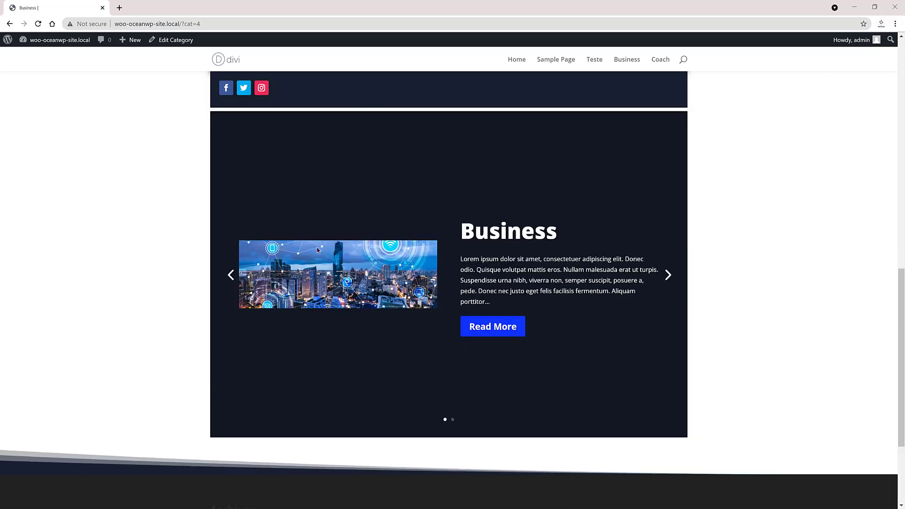
{"action": "scroll", "coordinate": [317, 249], "scroll_direction": "down", "scroll_amount": 3}
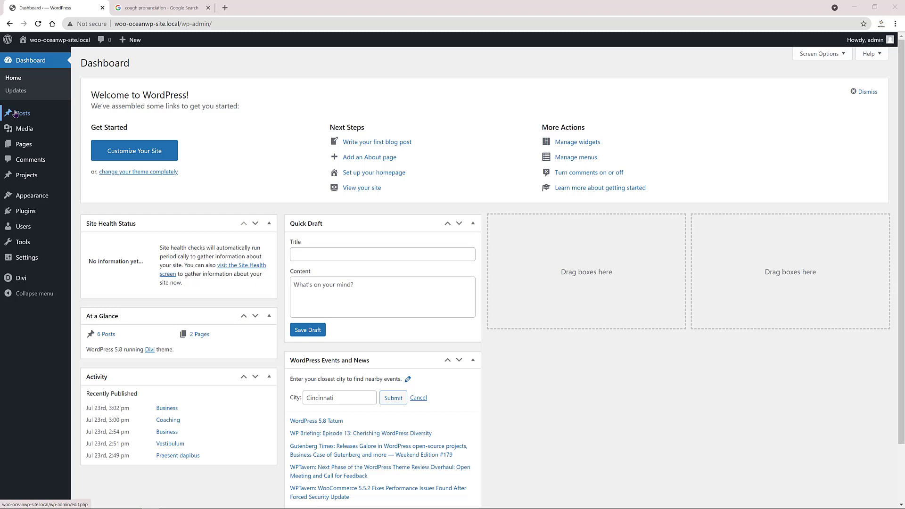
Filter All Posts to the Business category, then return to Posts > Categories
{"action": "mouse_move", "coordinate": [15, 113]}
{"action": "left_click", "coordinate": [88, 115]}
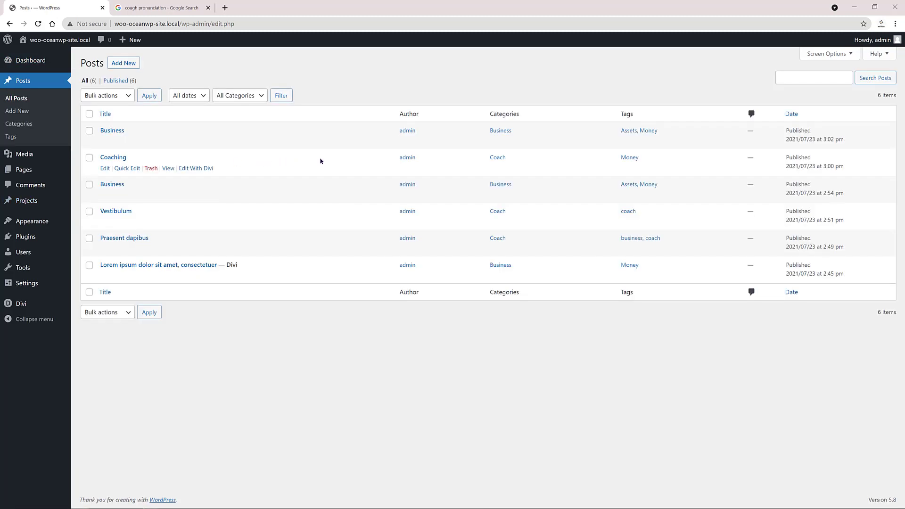
{"action": "left_click", "coordinate": [500, 131]}
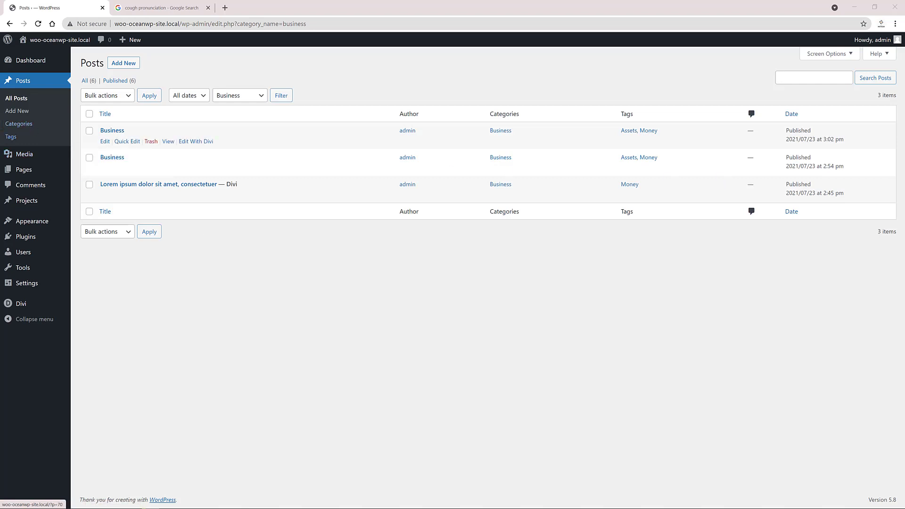
{"action": "left_click", "coordinate": [21, 124]}
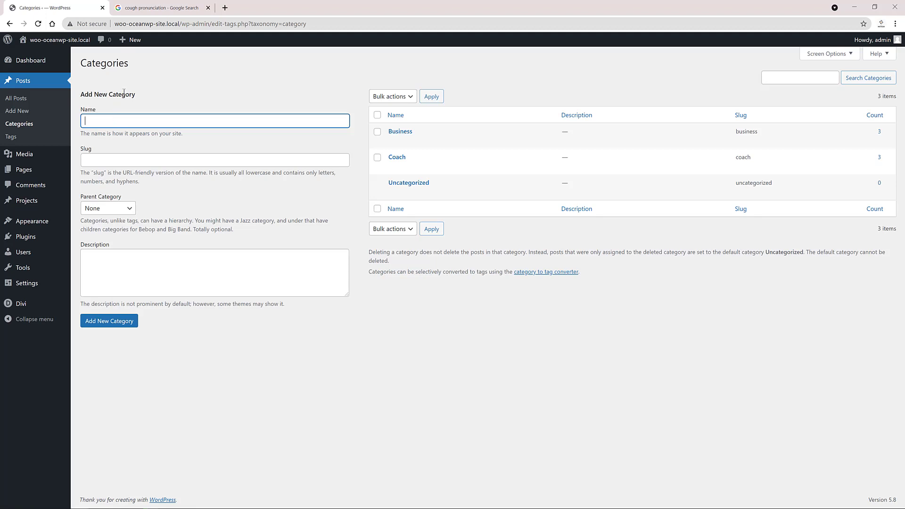
Create a category with Name 'Web-Search' and Slug 'web-search'
{"action": "type", "text": "Web-Search"}
{"action": "left_click", "coordinate": [122, 161]}
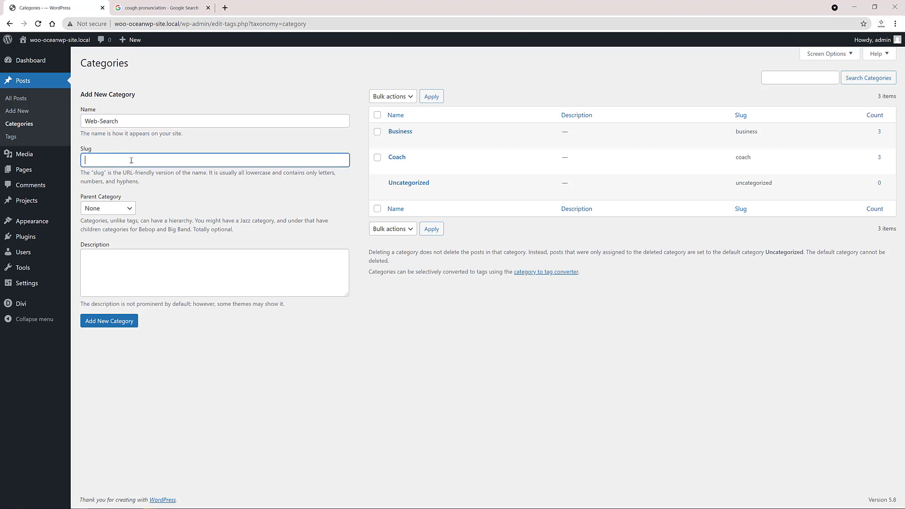
{"action": "type", "text": "web-search"}
{"action": "left_click", "coordinate": [212, 184]}
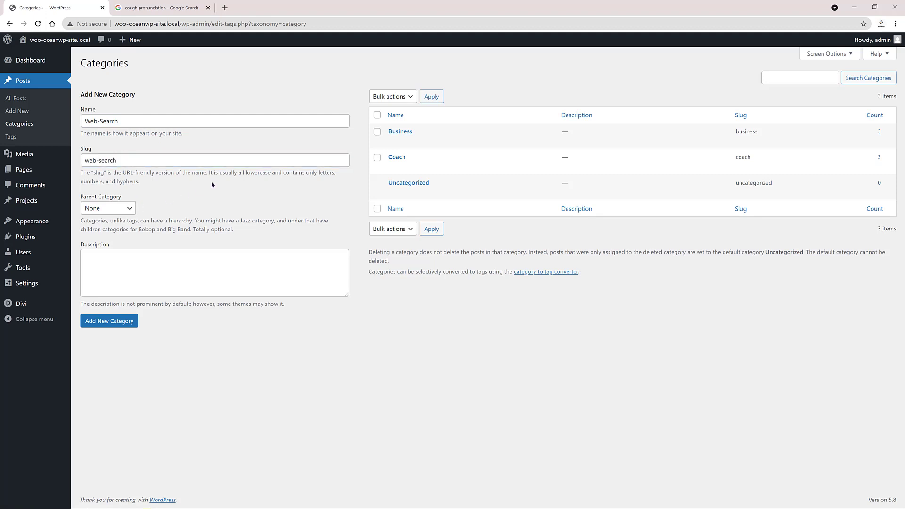
{"action": "left_click", "coordinate": [120, 319]}
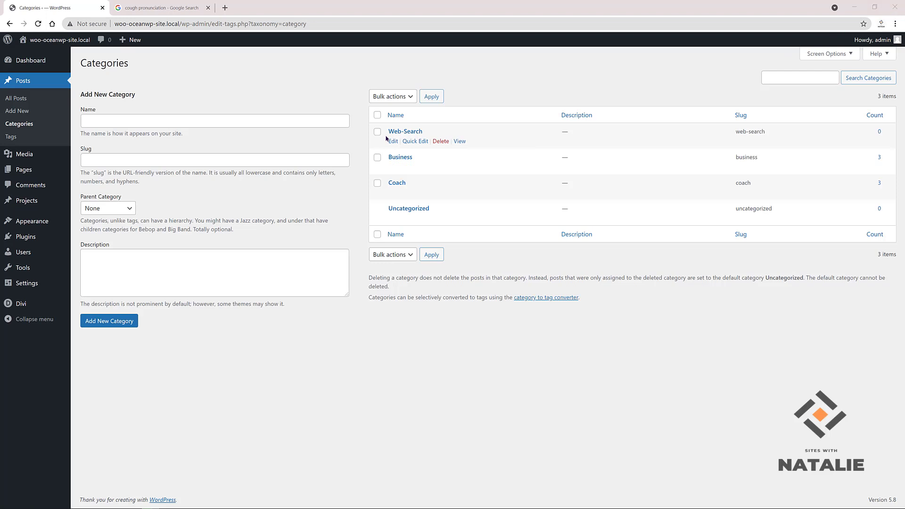
Start a new post titled 'Web', filed under Web-Search, using the default editor
{"action": "left_click", "coordinate": [16, 111]}
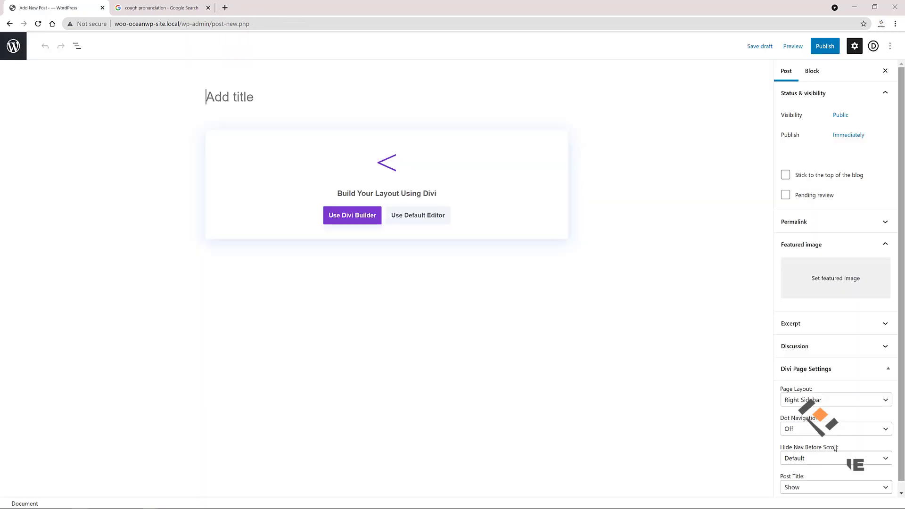
{"action": "left_click", "coordinate": [227, 97]}
{"action": "type", "text": "Web"}
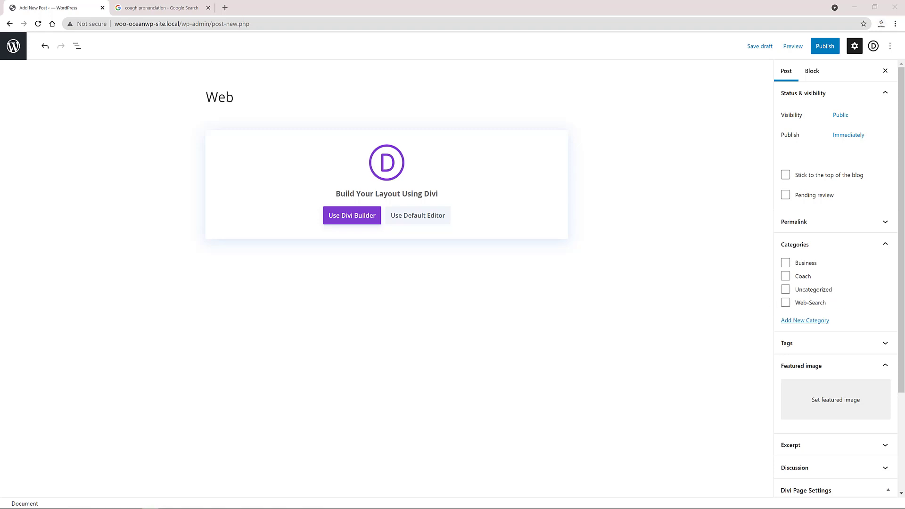
{"action": "left_click", "coordinate": [785, 303]}
{"action": "left_click", "coordinate": [418, 216]}
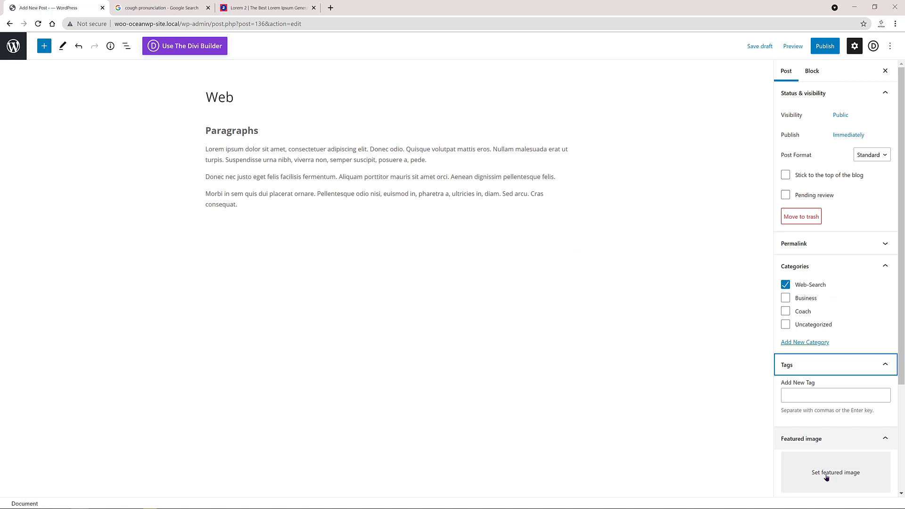
Set the city skyline image bg.png as featured image and publish the post
{"action": "left_click", "coordinate": [826, 477]}
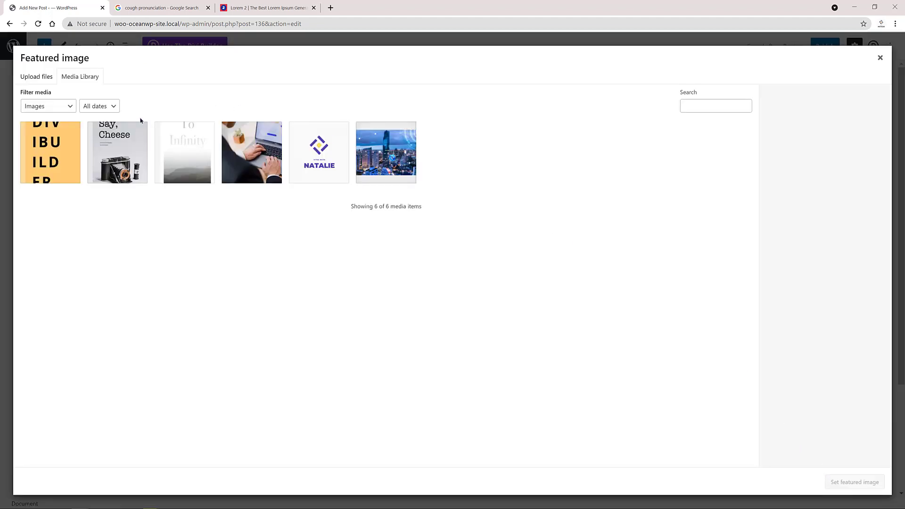
{"action": "left_click", "coordinate": [382, 136]}
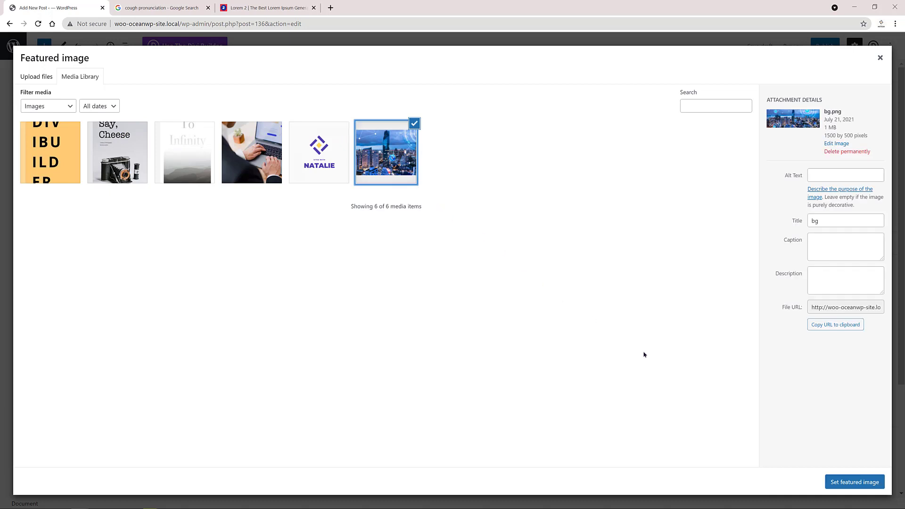
{"action": "left_click", "coordinate": [854, 482]}
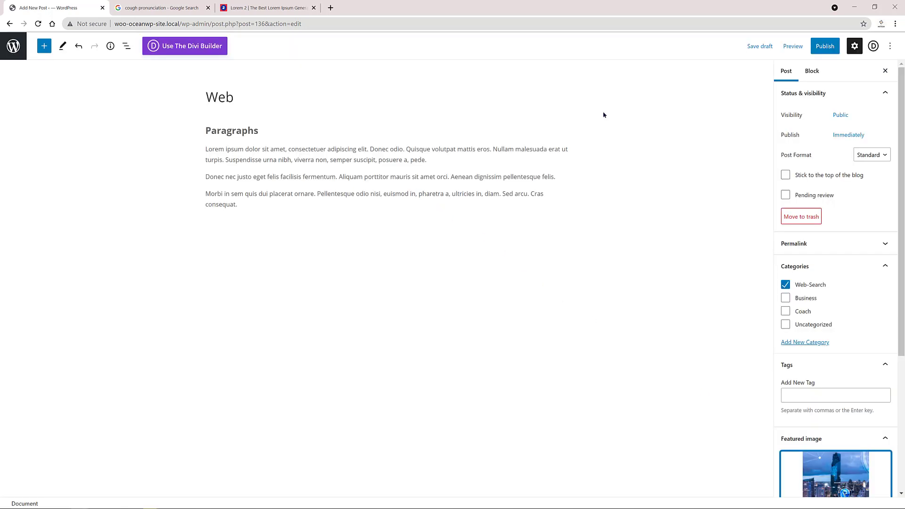
{"action": "left_click", "coordinate": [825, 46]}
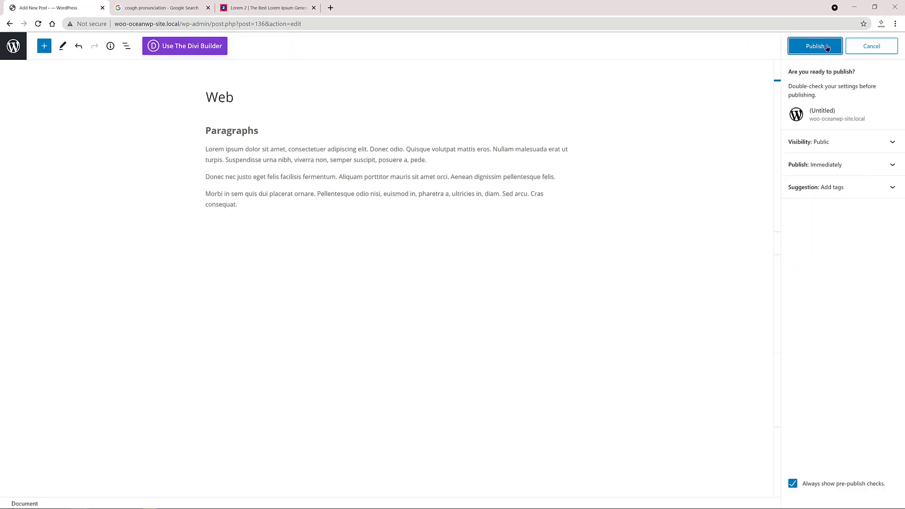
{"action": "left_click", "coordinate": [827, 46]}
{"action": "left_click", "coordinate": [18, 51]}
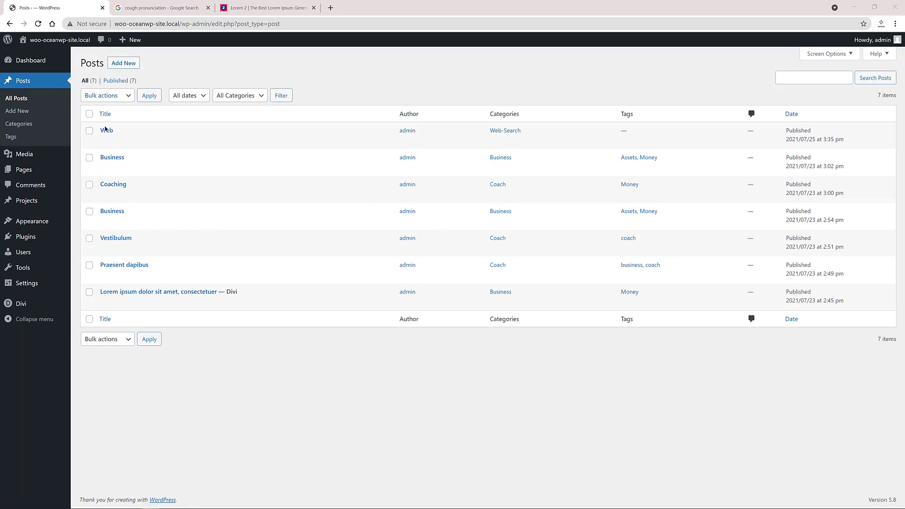
View the Web post live, then go to the Installed Plugins list
{"action": "left_click", "coordinate": [166, 141]}
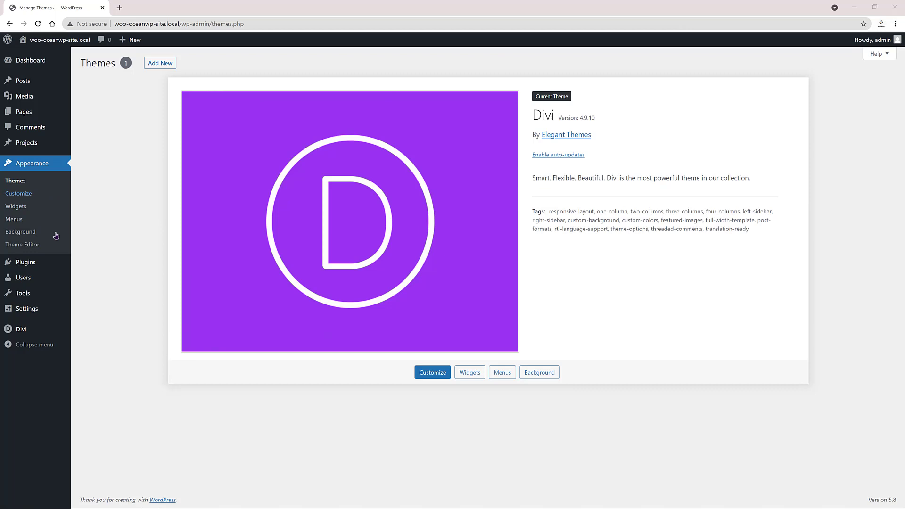
{"action": "mouse_move", "coordinate": [28, 261]}
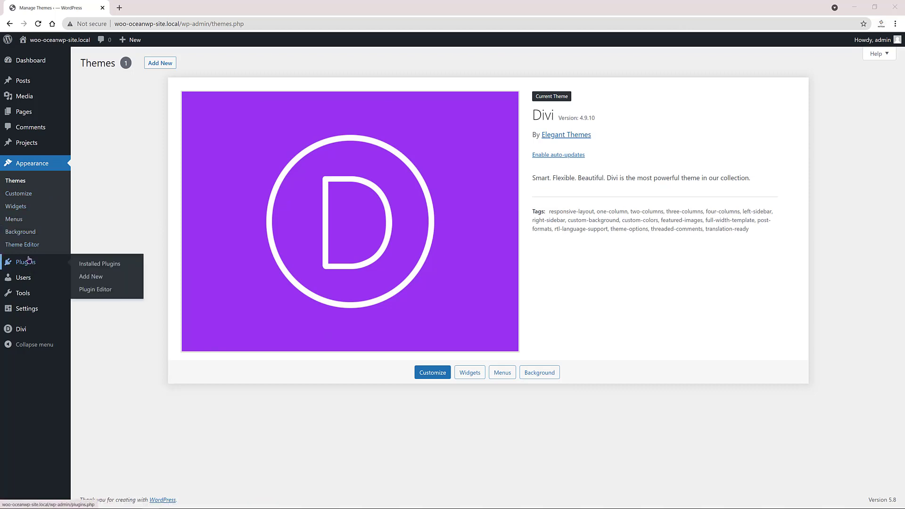
{"action": "left_click", "coordinate": [101, 263]}
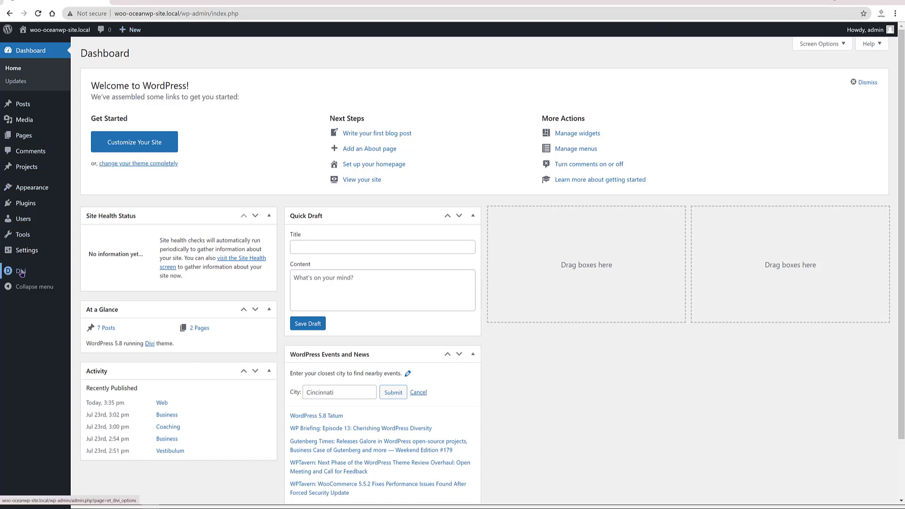
In Divi Theme Builder, add a new template assigned to All Category Pages
{"action": "mouse_move", "coordinate": [21, 273]}
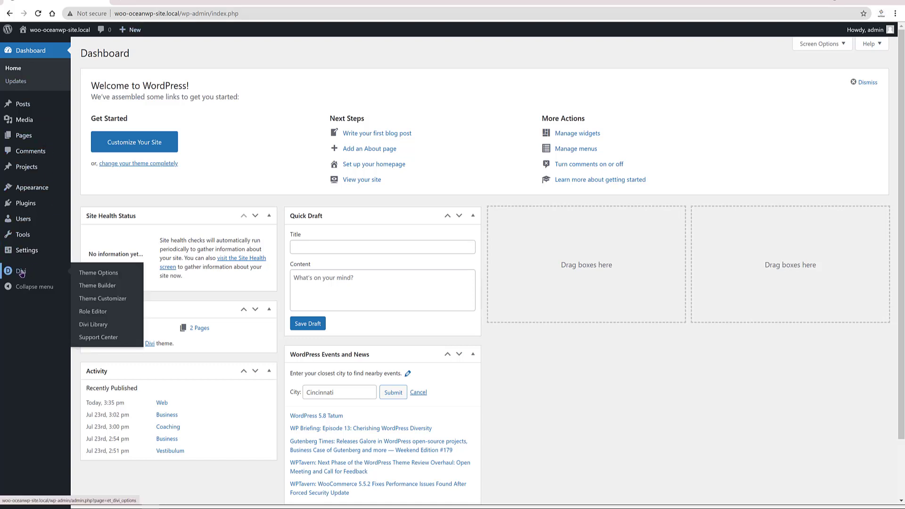
{"action": "left_click", "coordinate": [95, 286]}
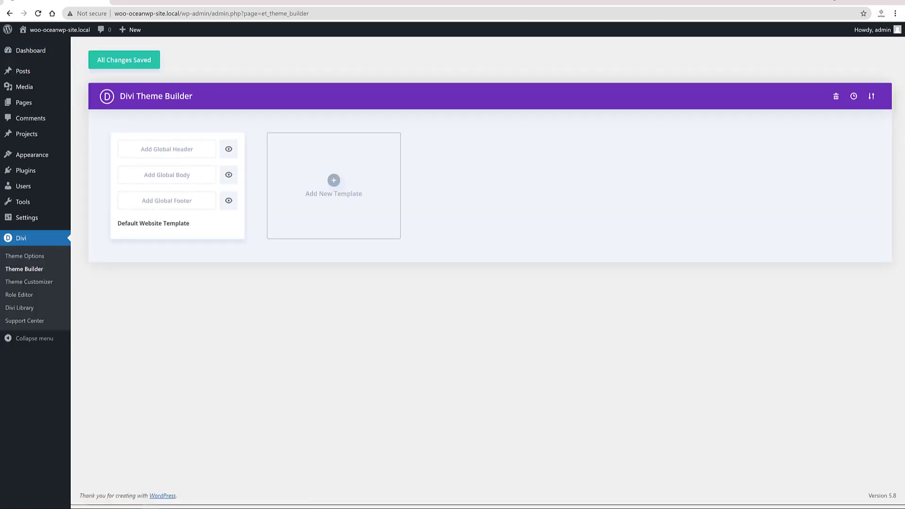
{"action": "left_click", "coordinate": [333, 179]}
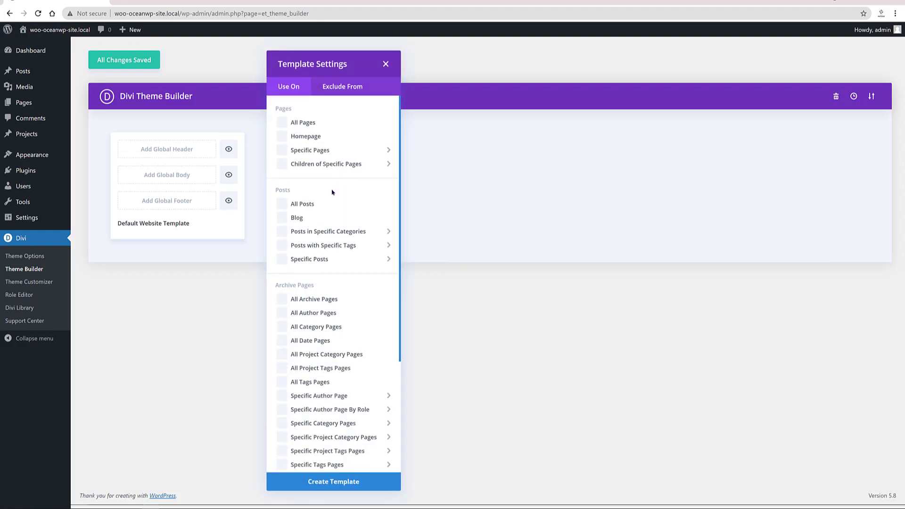
{"action": "left_click", "coordinate": [282, 328]}
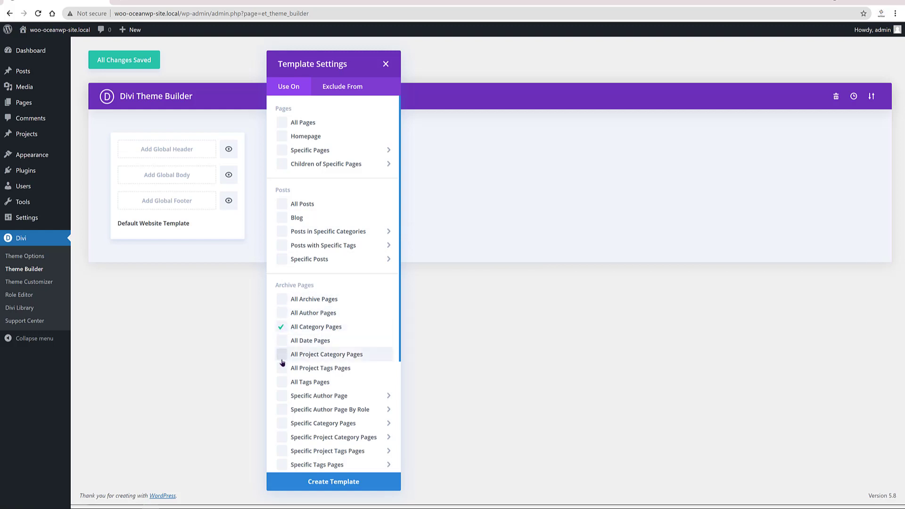
{"action": "left_click", "coordinate": [386, 481]}
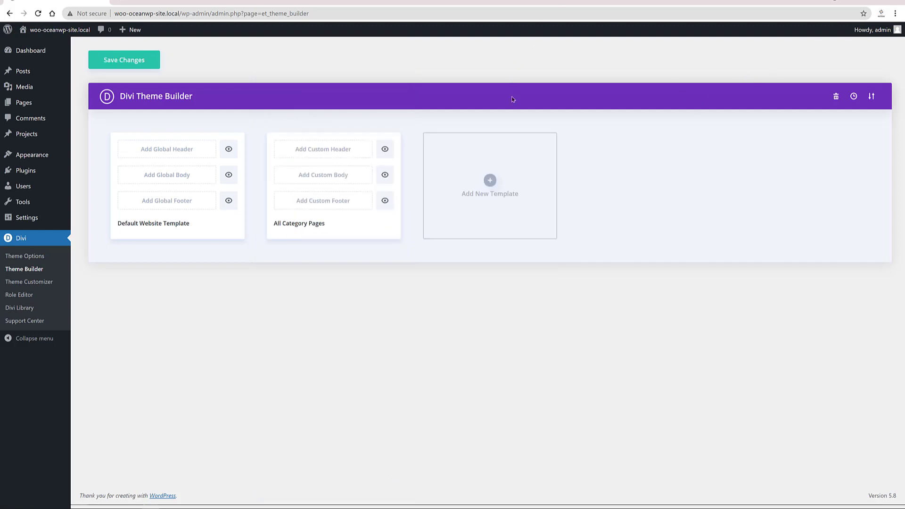
Add a custom body containing a one-column row with a Text module
{"action": "left_click", "coordinate": [333, 175]}
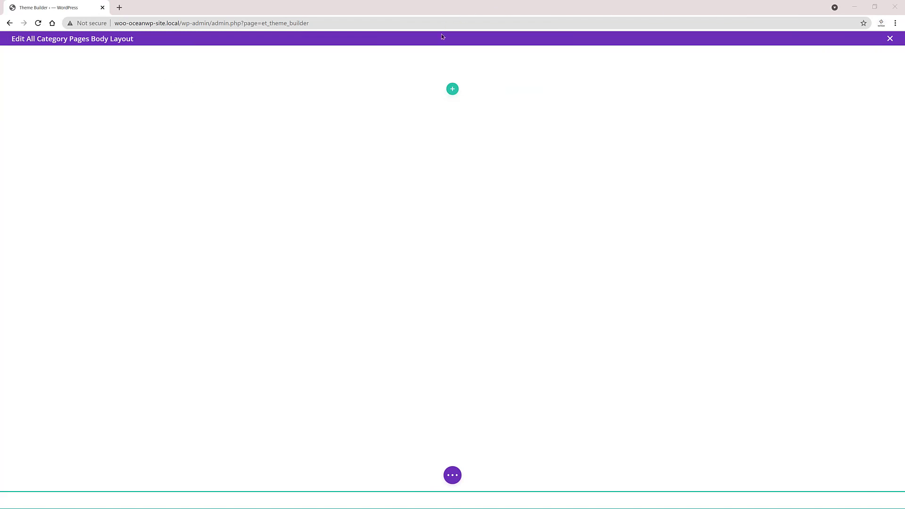
{"action": "left_click", "coordinate": [451, 90]}
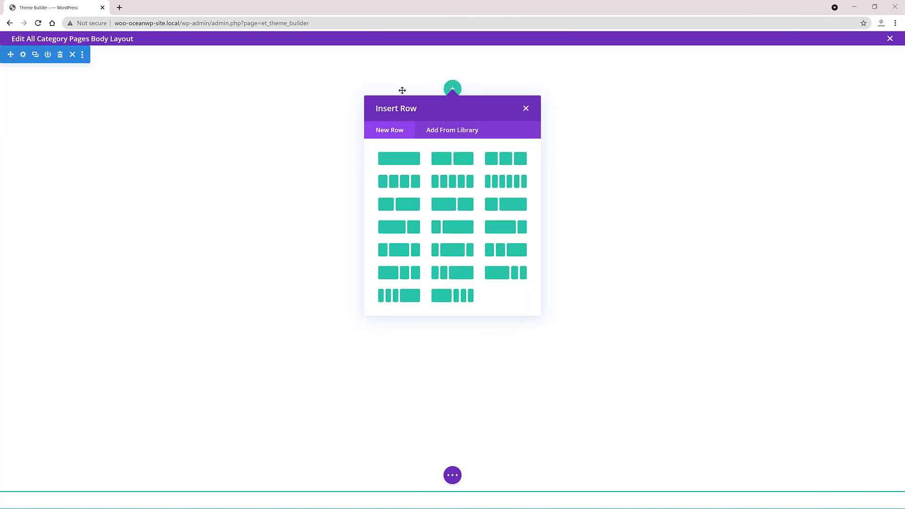
{"action": "left_click", "coordinate": [391, 163]}
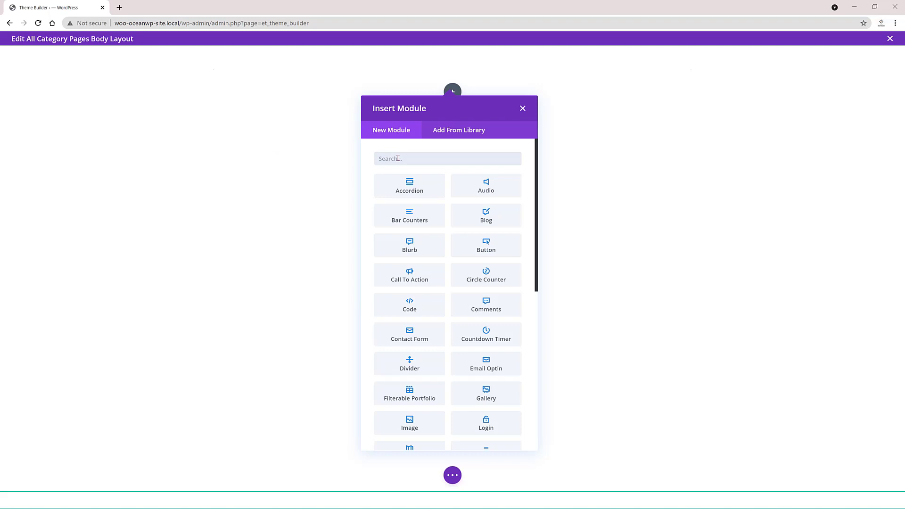
{"action": "type", "text": "text"}
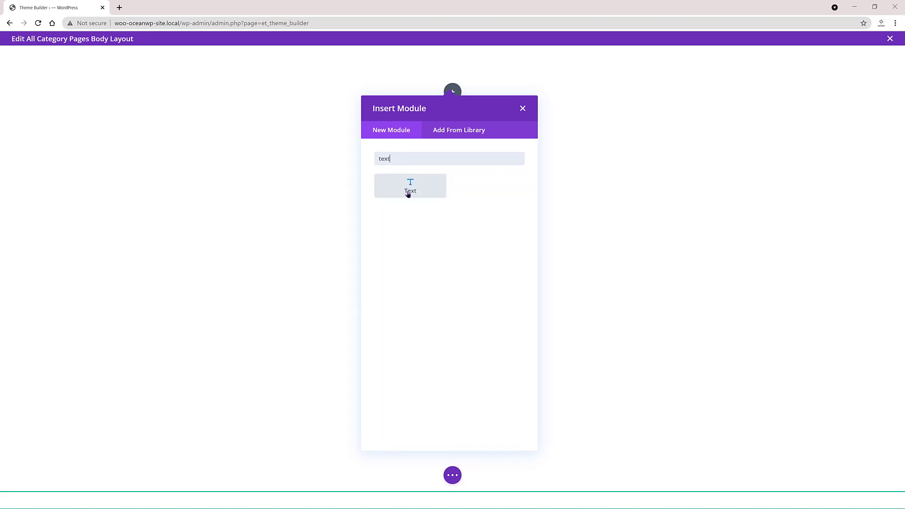
{"action": "left_click", "coordinate": [408, 191]}
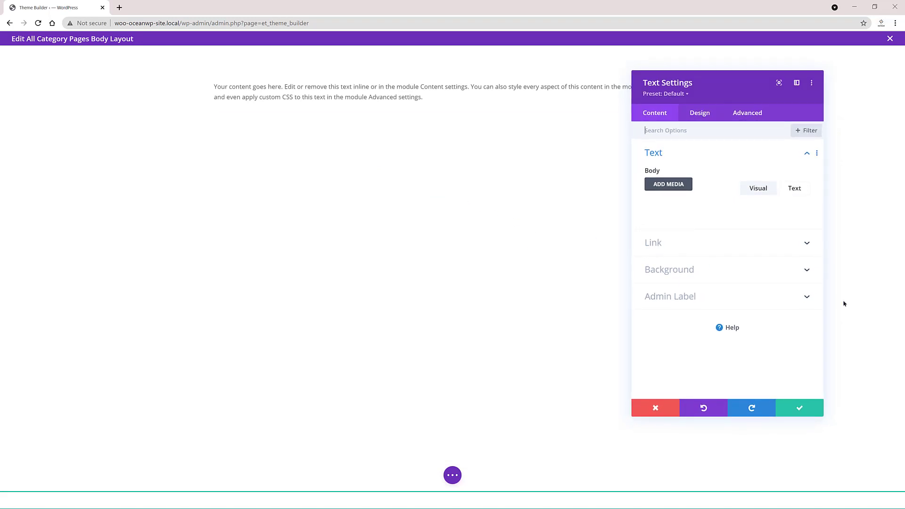
Replace the placeholder with dynamic Post/Archive Title, '<h1>' before and 'Stories <h1>' after
{"action": "left_click_drag", "start_coordinate": [650, 253], "coordinate": [740, 307]}
{"action": "key", "text": "BackSpace"}
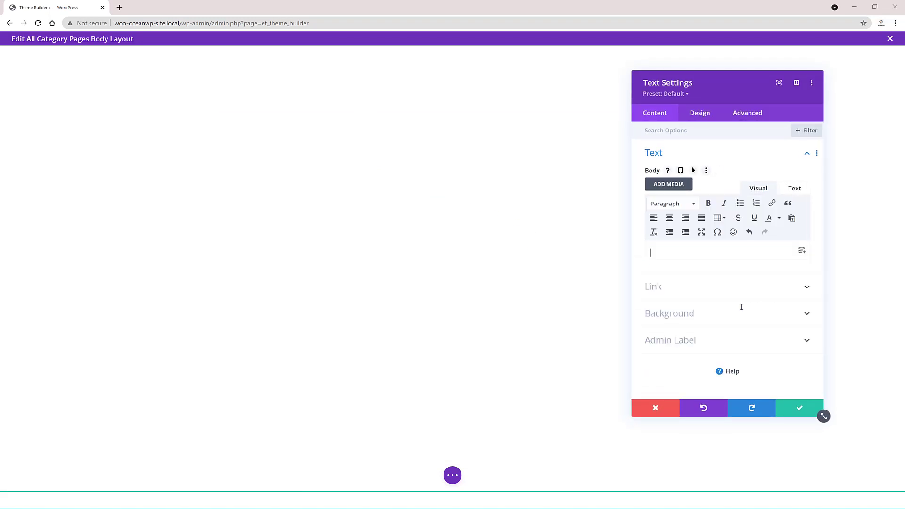
{"action": "left_click", "coordinate": [798, 250]}
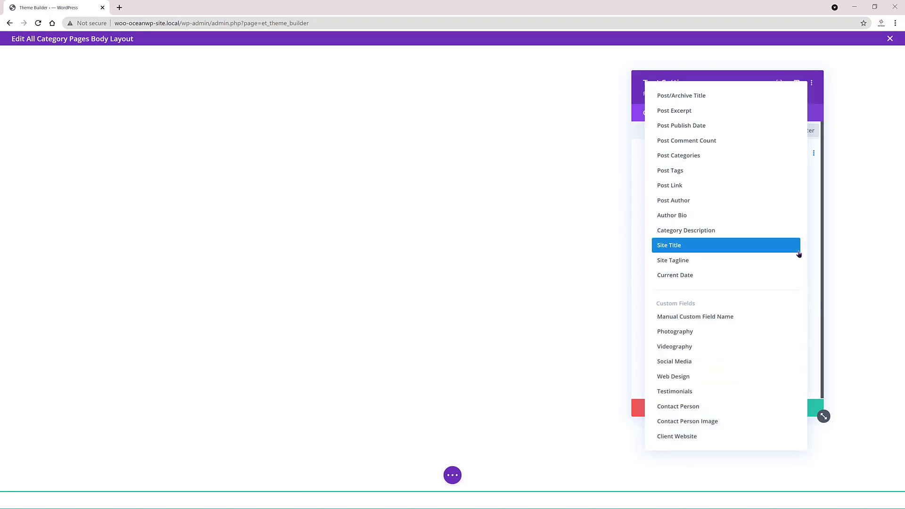
{"action": "left_click", "coordinate": [688, 95]}
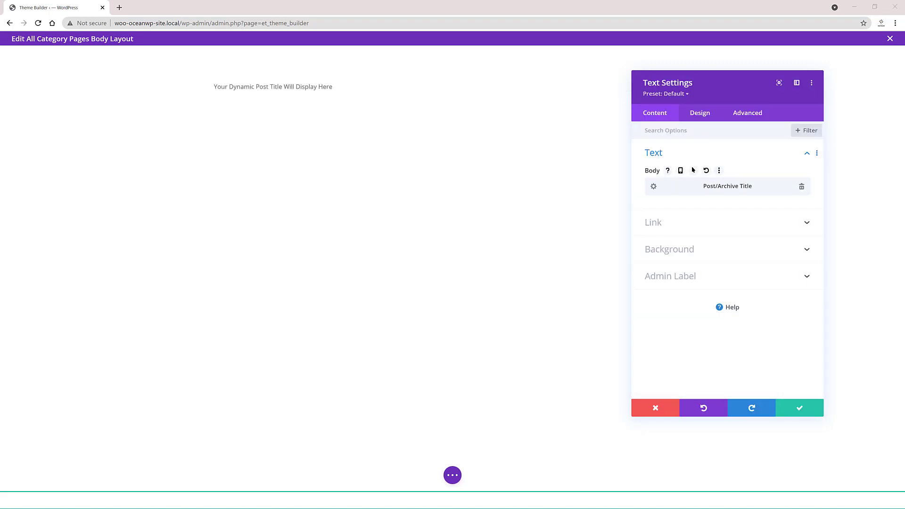
{"action": "left_click", "coordinate": [653, 186]}
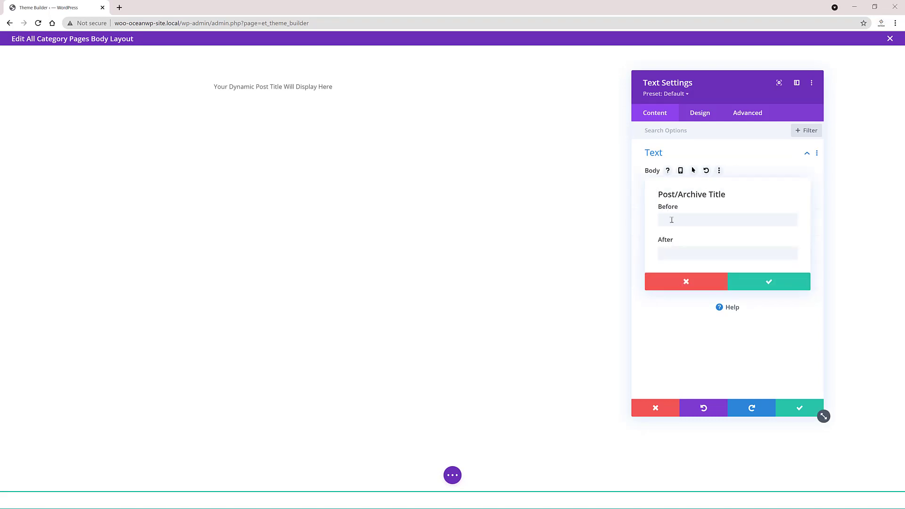
{"action": "type", "text": "<"}
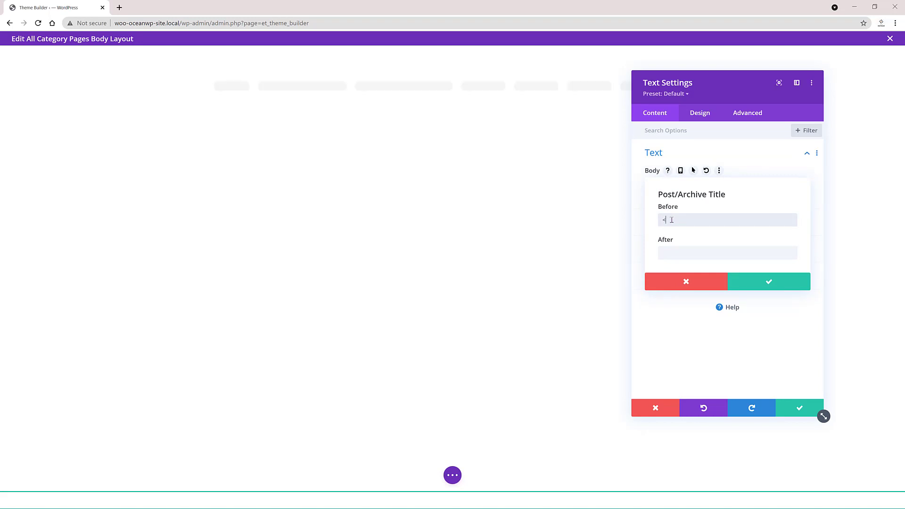
{"action": "type", "text": "h1>"}
{"action": "left_click", "coordinate": [674, 255]}
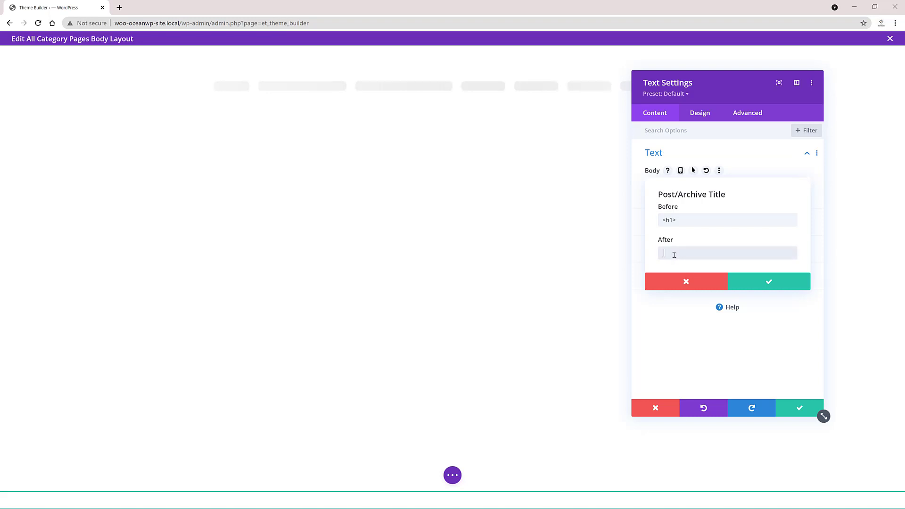
{"action": "type", "text": "Stories <h1>"}
{"action": "left_click", "coordinate": [785, 284]}
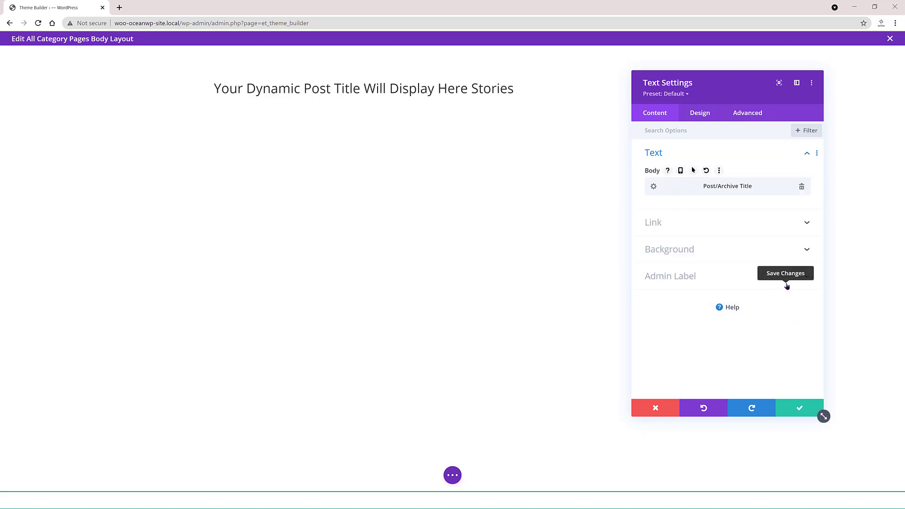
Set the heading text font to Cabin in bold
{"action": "left_click", "coordinate": [699, 114]}
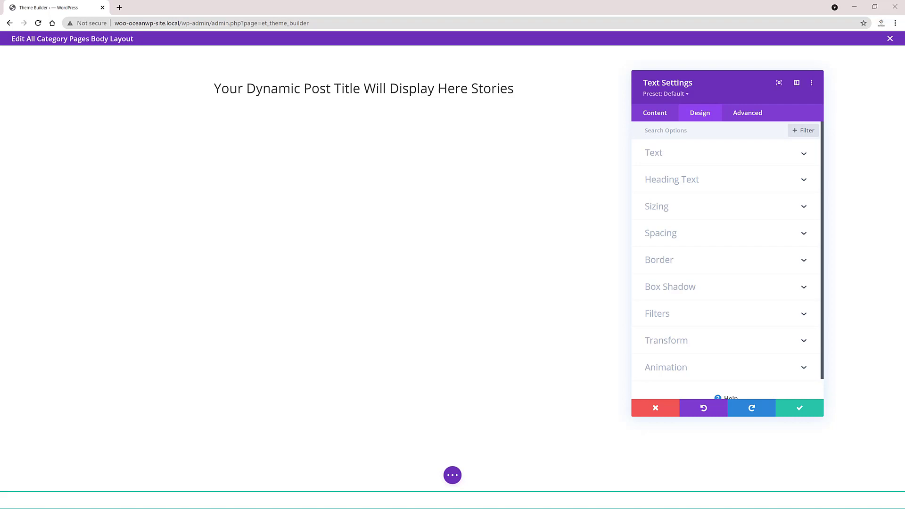
{"action": "left_click", "coordinate": [752, 180]}
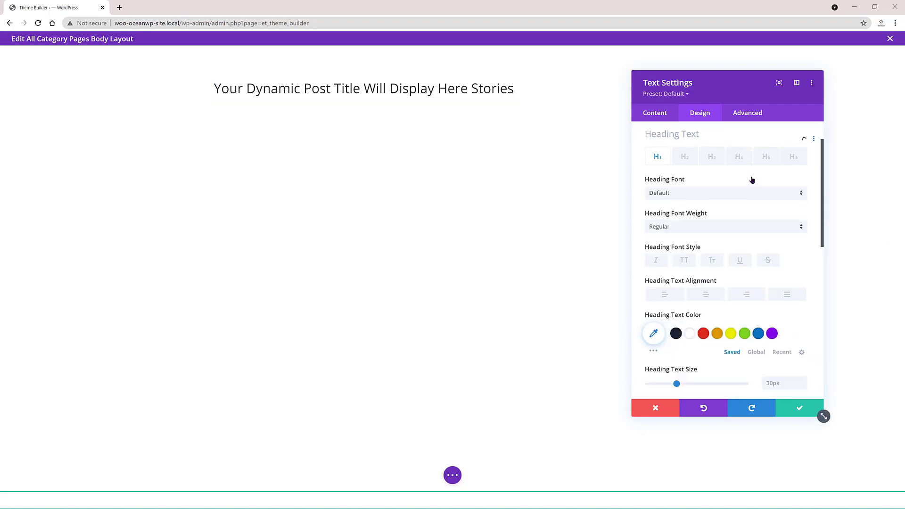
{"action": "left_click", "coordinate": [724, 190]}
{"action": "type", "text": "Cabin"}
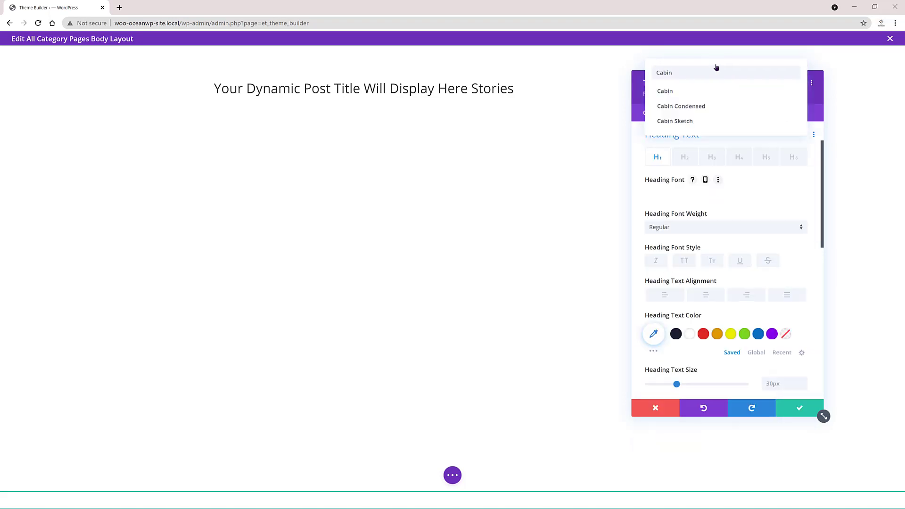
{"action": "left_click", "coordinate": [675, 92]}
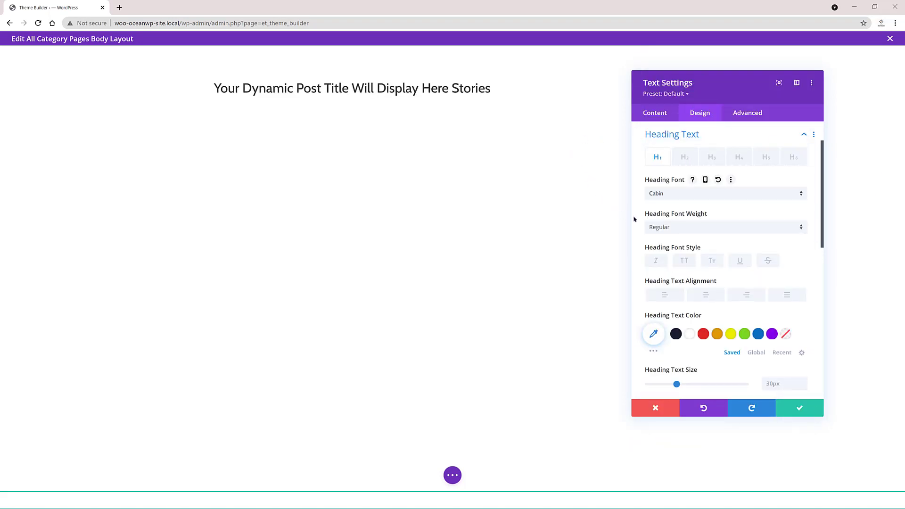
{"action": "left_click", "coordinate": [658, 227]}
{"action": "left_click", "coordinate": [662, 277]}
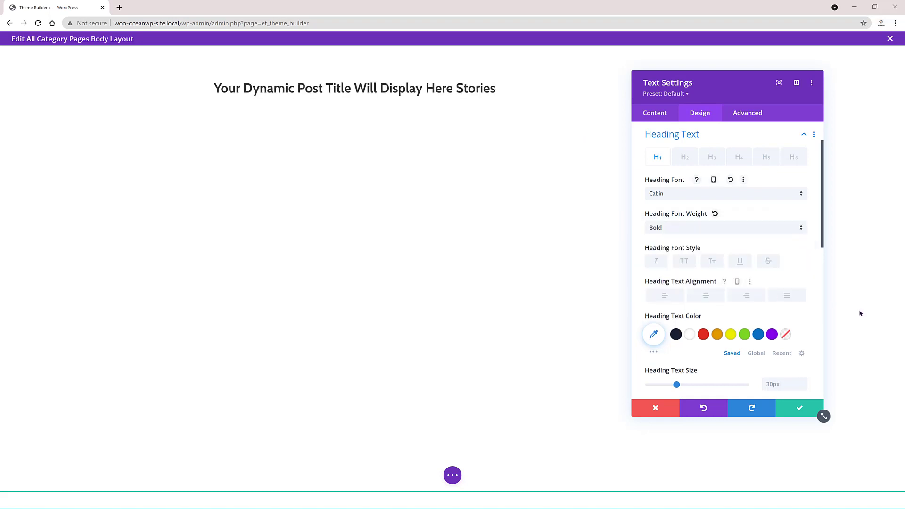
Give the heading a 48px desktop size with per-device sizes and 1em line height
{"action": "scroll", "coordinate": [769, 259], "scroll_direction": "down", "scroll_amount": 4}
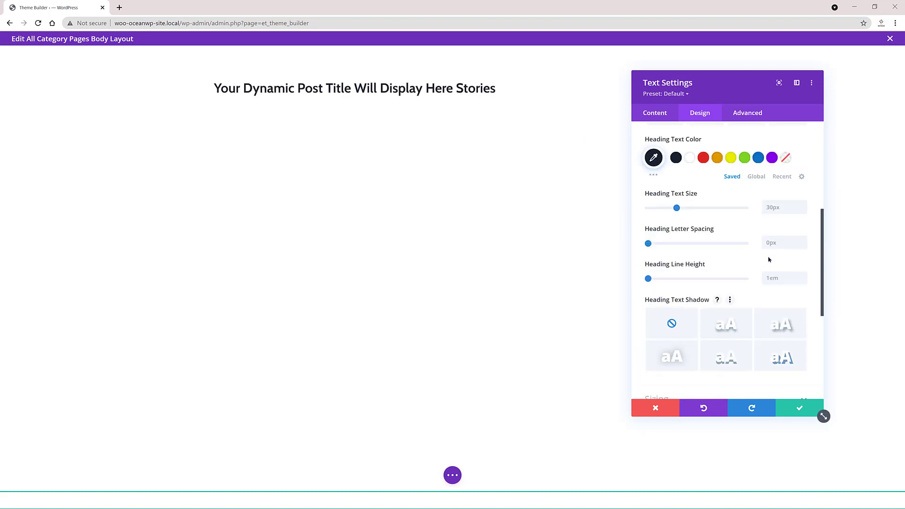
{"action": "double_click", "coordinate": [766, 206]}
{"action": "type", "text": "48"}
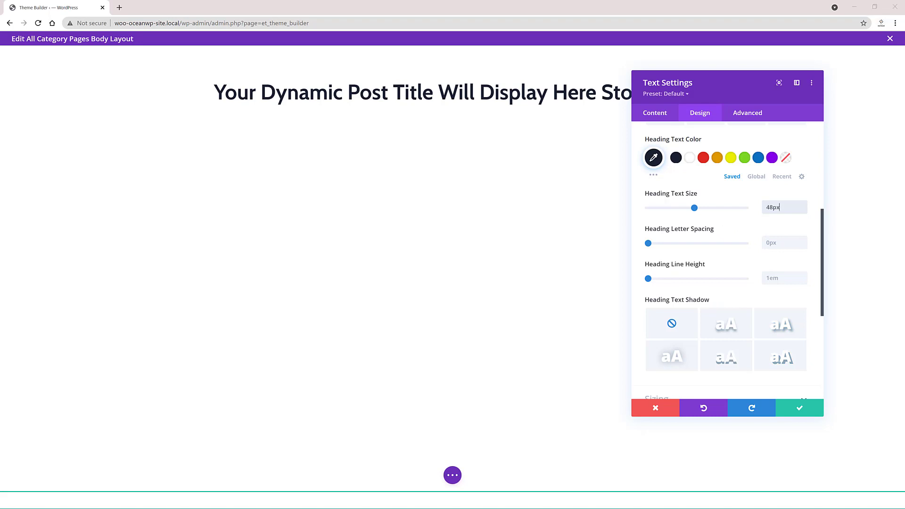
{"action": "left_click", "coordinate": [717, 193]}
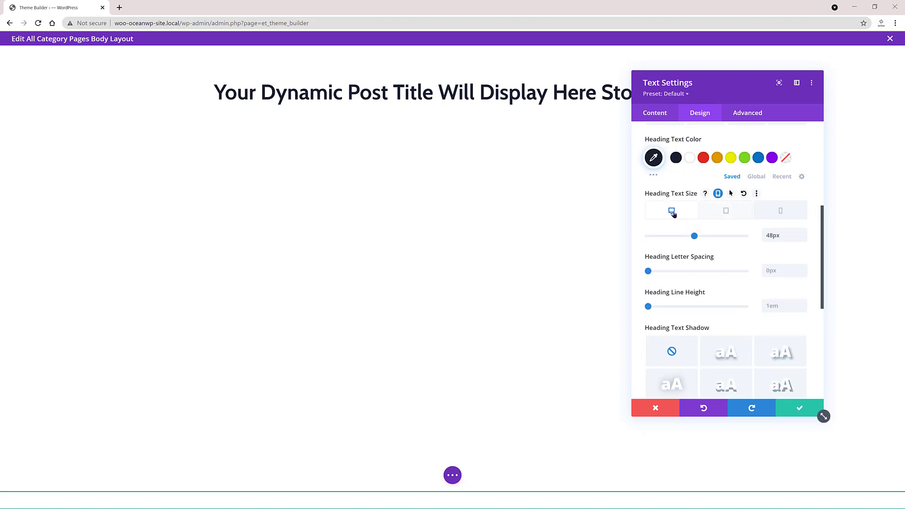
{"action": "left_click", "coordinate": [725, 212]}
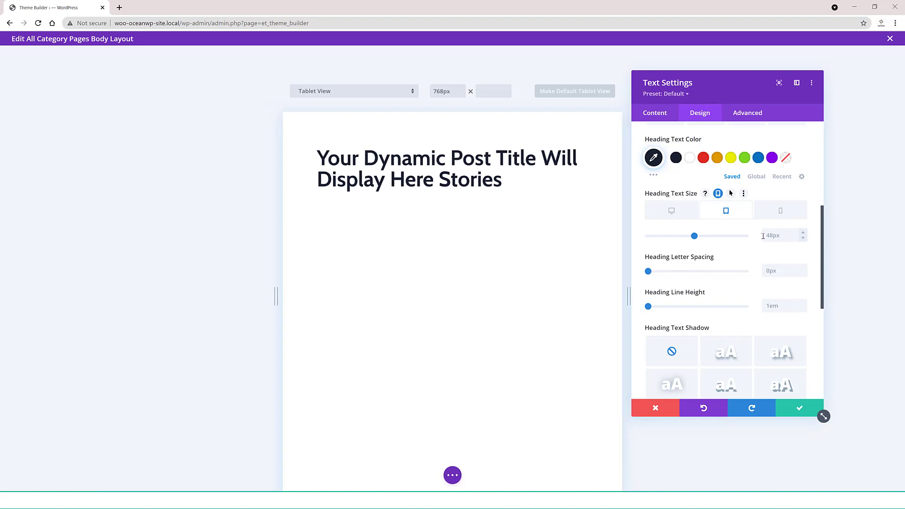
{"action": "left_click", "coordinate": [780, 210]}
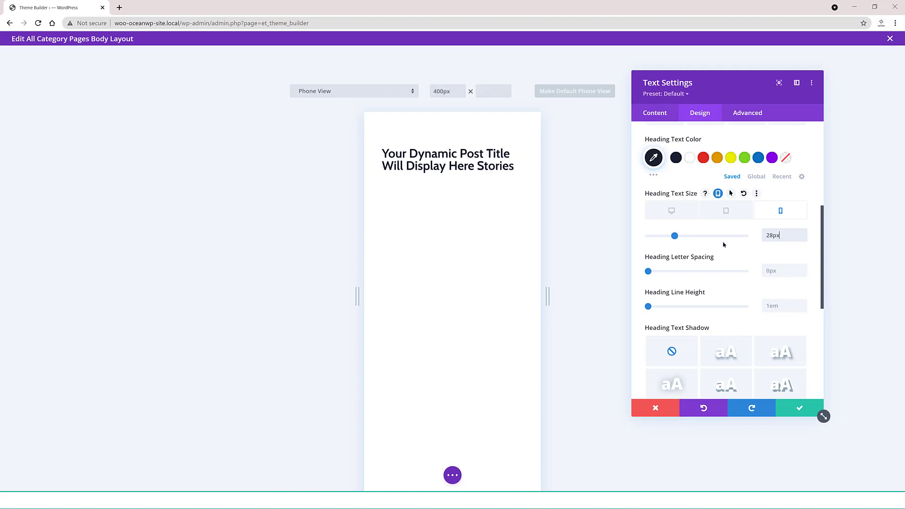
{"action": "left_click", "coordinate": [696, 208]}
{"action": "scroll", "coordinate": [763, 283], "scroll_direction": "down", "scroll_amount": 2}
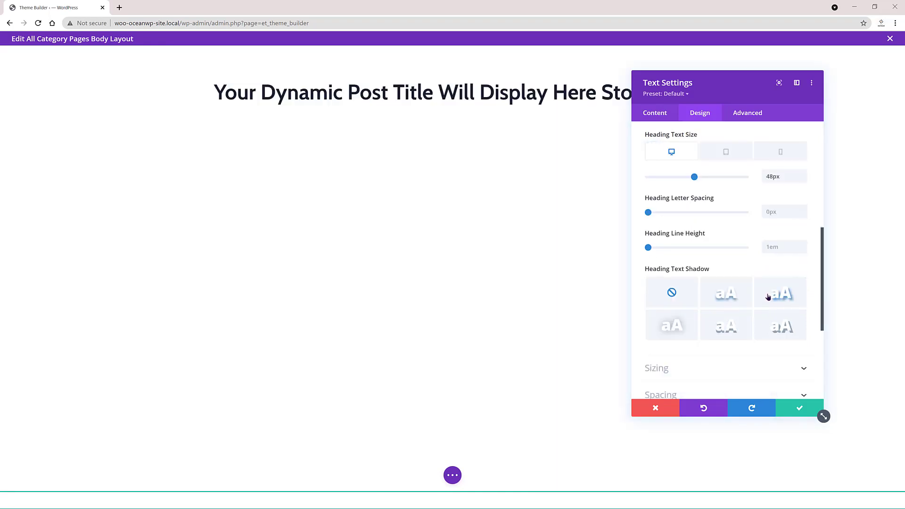
{"action": "left_click", "coordinate": [768, 247]}
{"action": "type", "text": "1em"}
{"action": "key", "text": "Escape"}
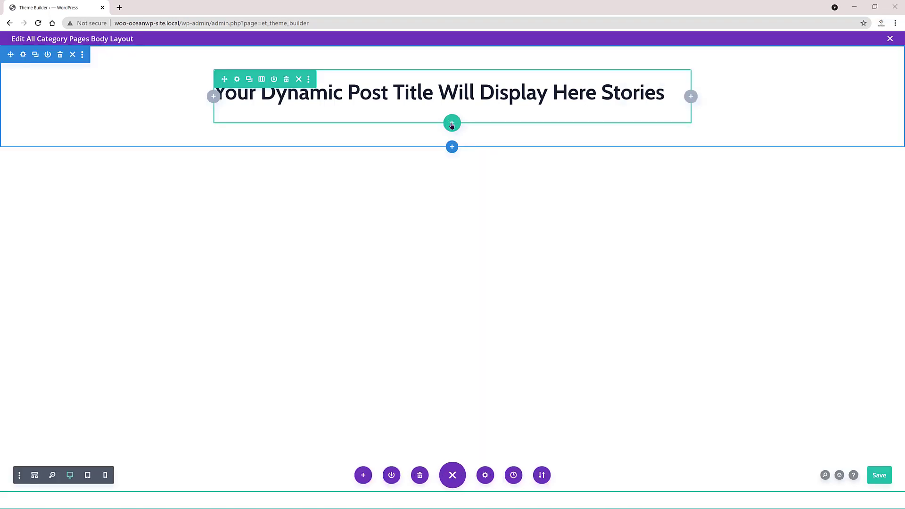
Add a one-column row below the title holding a Social Media Follow module
{"action": "left_click", "coordinate": [451, 123]}
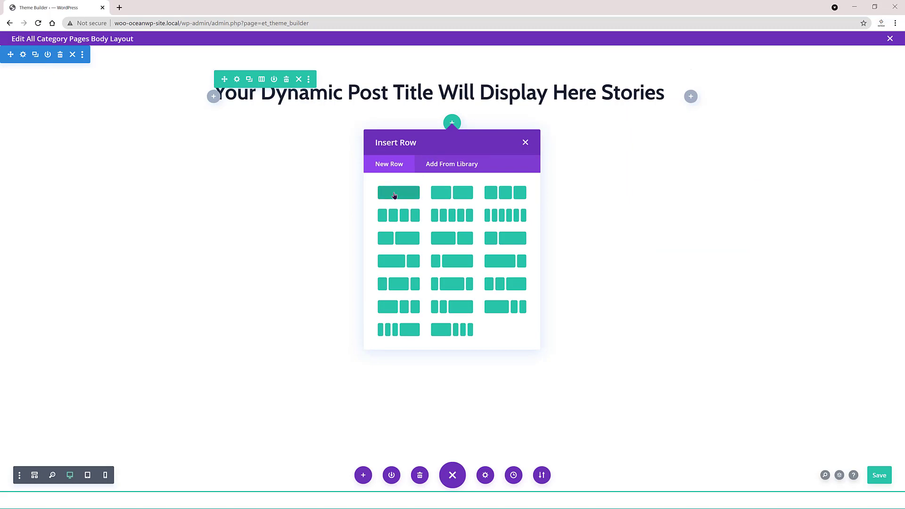
{"action": "left_click", "coordinate": [394, 195]}
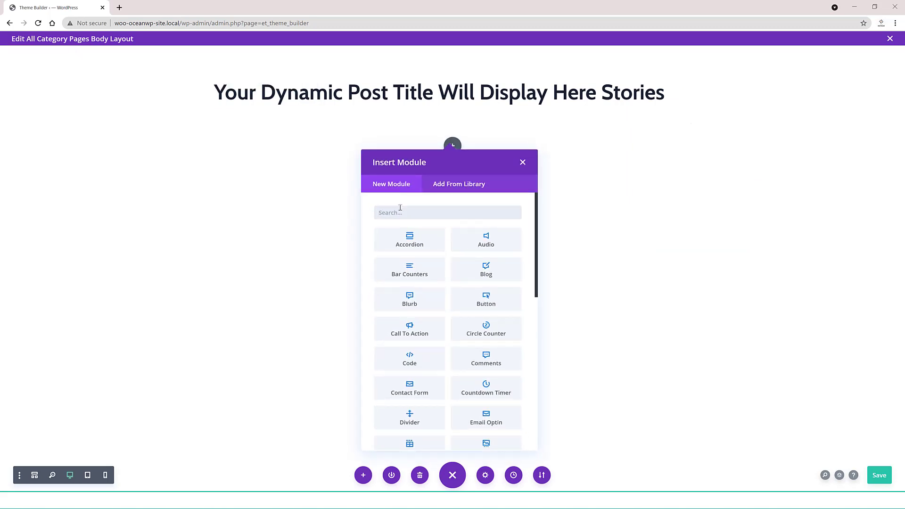
{"action": "type", "text": "soci"}
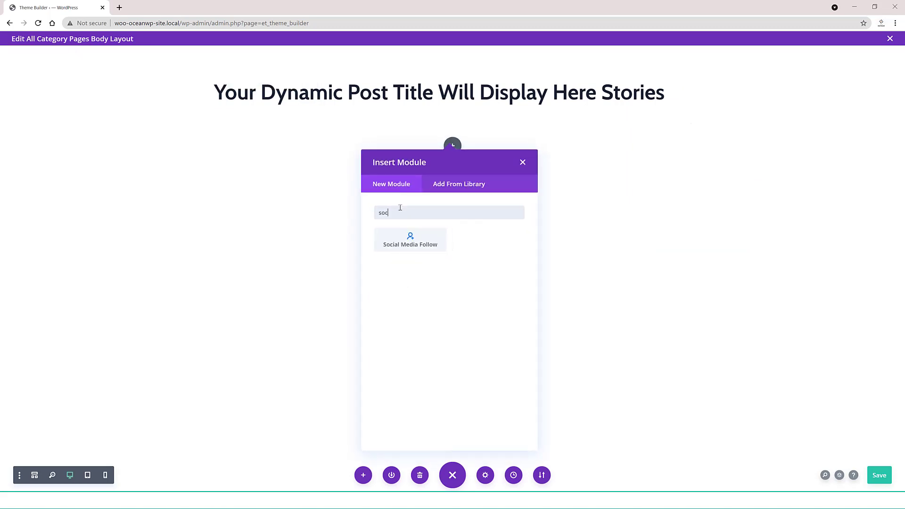
{"action": "left_click", "coordinate": [423, 240]}
Duplicate the Twitter entry and turn it into Instagram with a #192231 background
{"action": "left_click", "coordinate": [664, 183]}
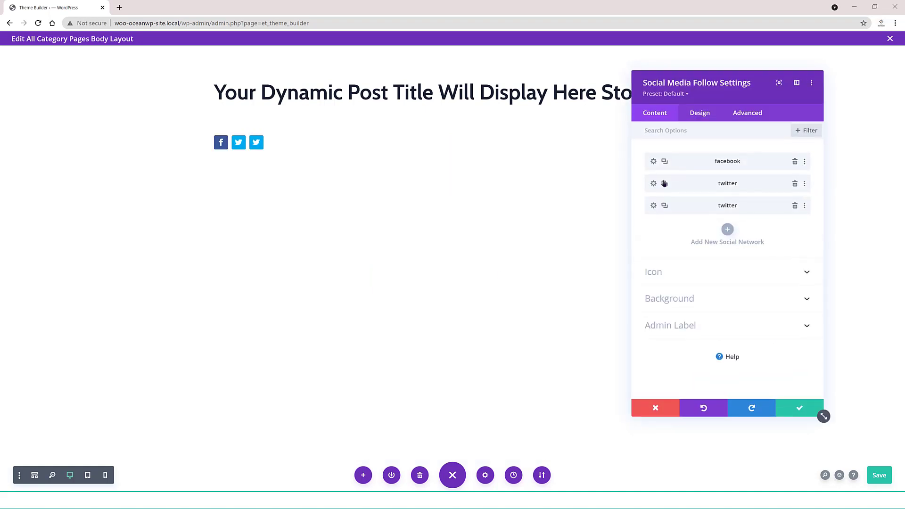
{"action": "left_click", "coordinate": [653, 205]}
{"action": "left_click", "coordinate": [727, 184]}
{"action": "left_click", "coordinate": [685, 296]}
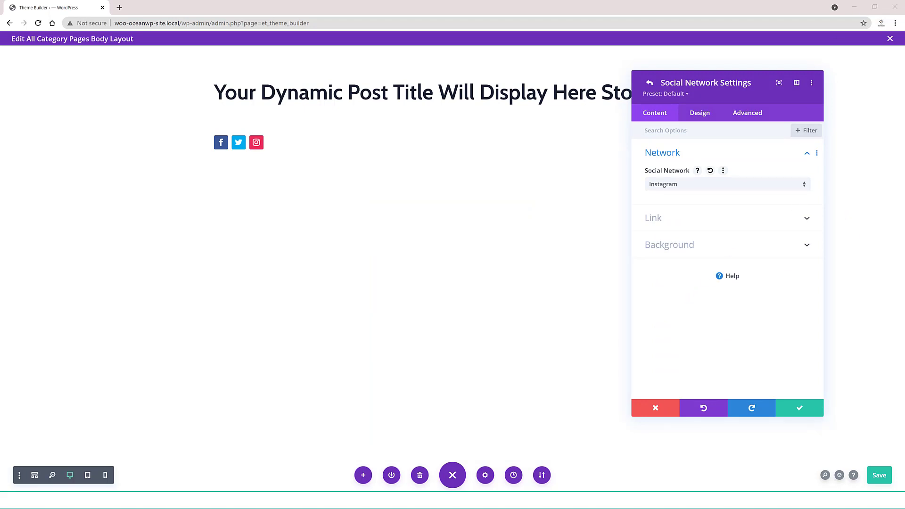
{"action": "left_click", "coordinate": [669, 244]}
{"action": "left_click", "coordinate": [676, 319]}
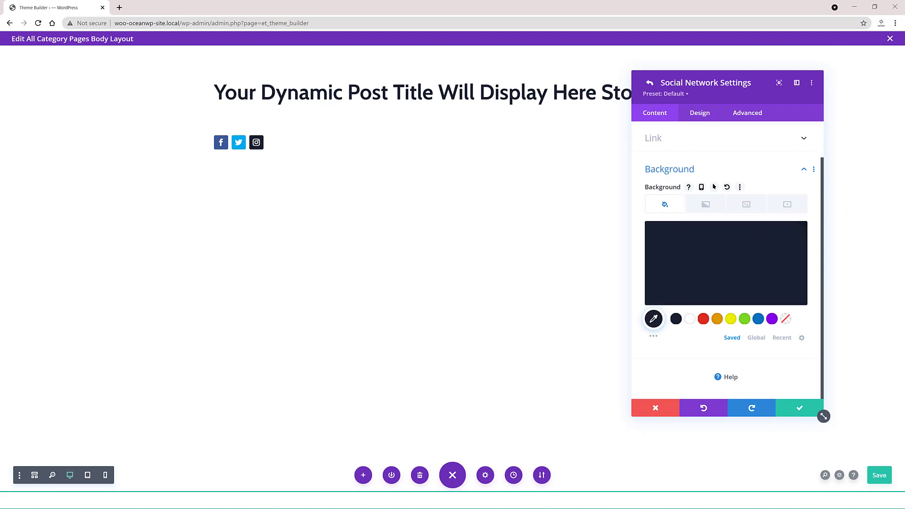
{"action": "left_click", "coordinate": [704, 114]}
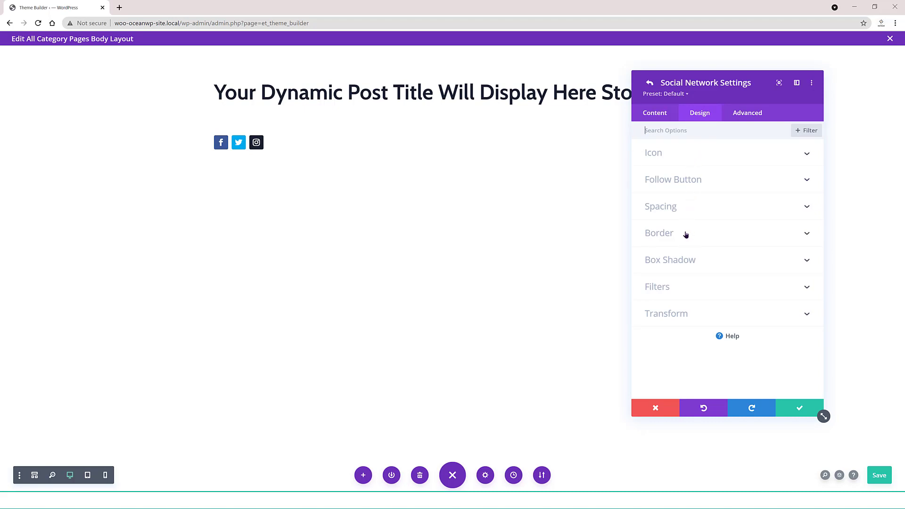
Pad the social icons module by 20px on every side
{"action": "left_click", "coordinate": [683, 208]}
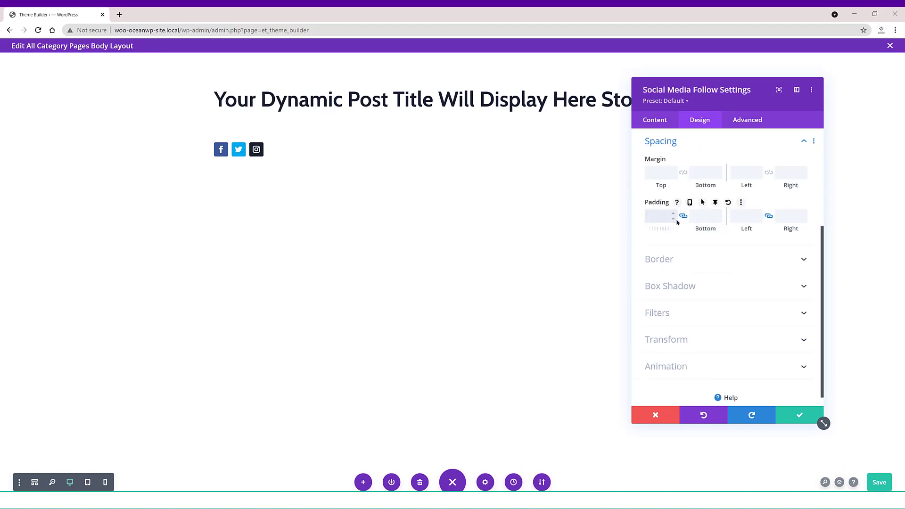
{"action": "type", "text": "20"}
{"action": "key", "text": "Tab"}
{"action": "key", "text": "Tab"}
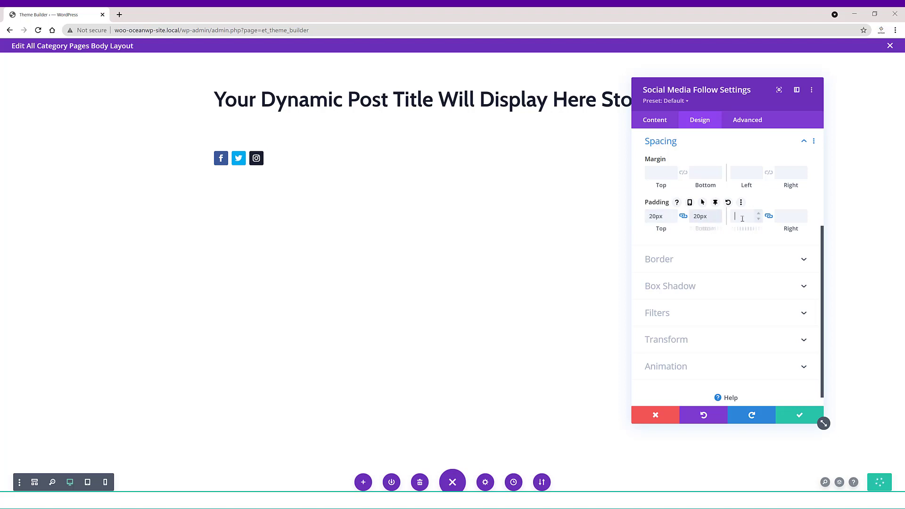
{"action": "type", "text": "20"}
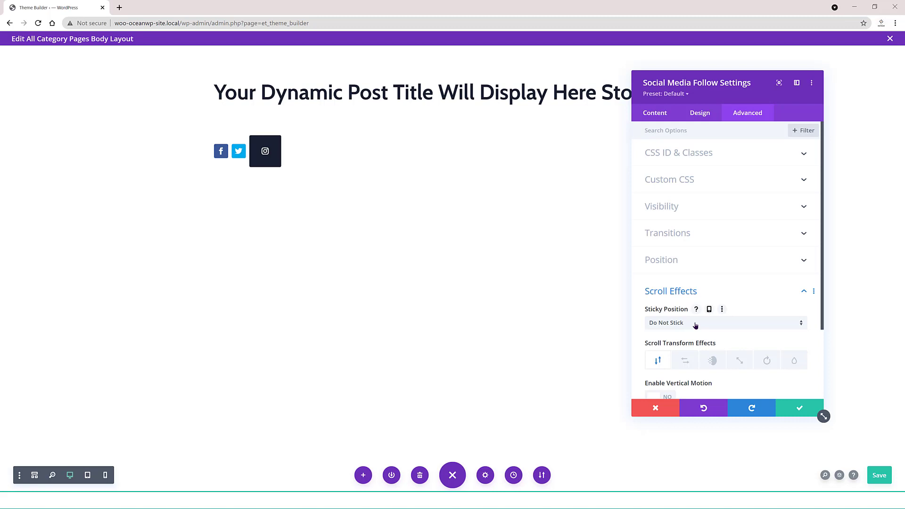
Make the social icons stick to the top when scrolling and save the module
{"action": "left_click", "coordinate": [695, 324]}
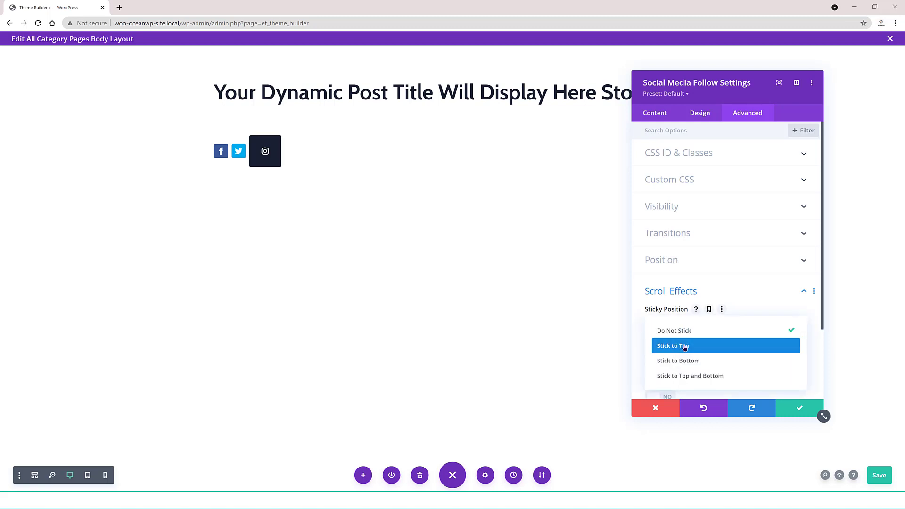
{"action": "left_click", "coordinate": [685, 347]}
{"action": "scroll", "coordinate": [731, 357], "scroll_direction": "down", "scroll_amount": 2}
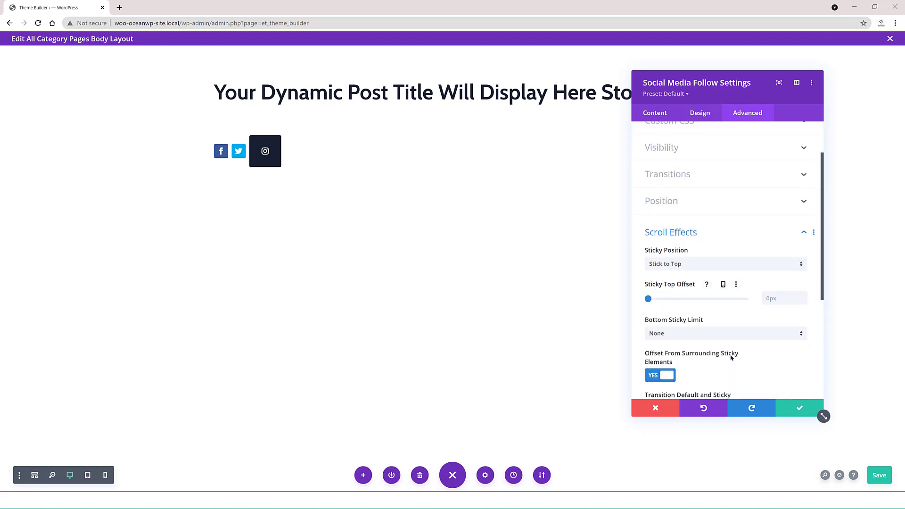
{"action": "scroll", "coordinate": [731, 357], "scroll_direction": "down", "scroll_amount": 3}
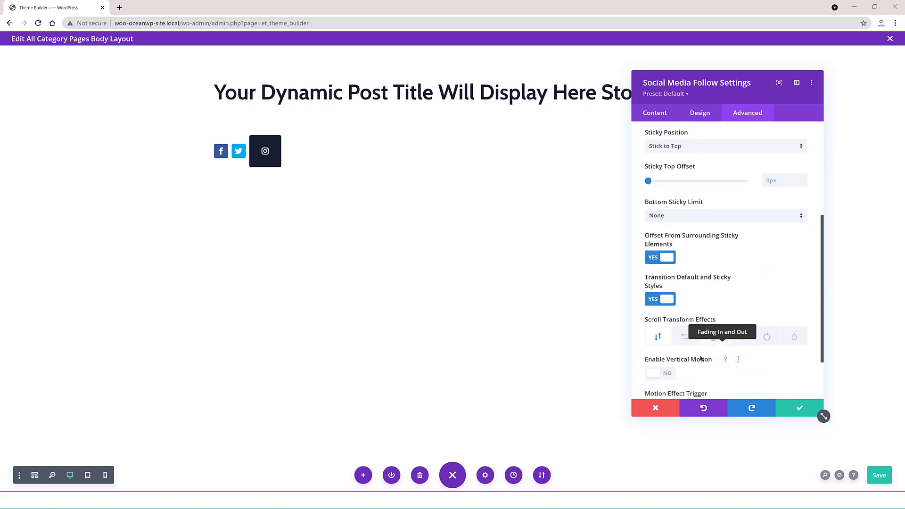
{"action": "left_click", "coordinate": [799, 408]}
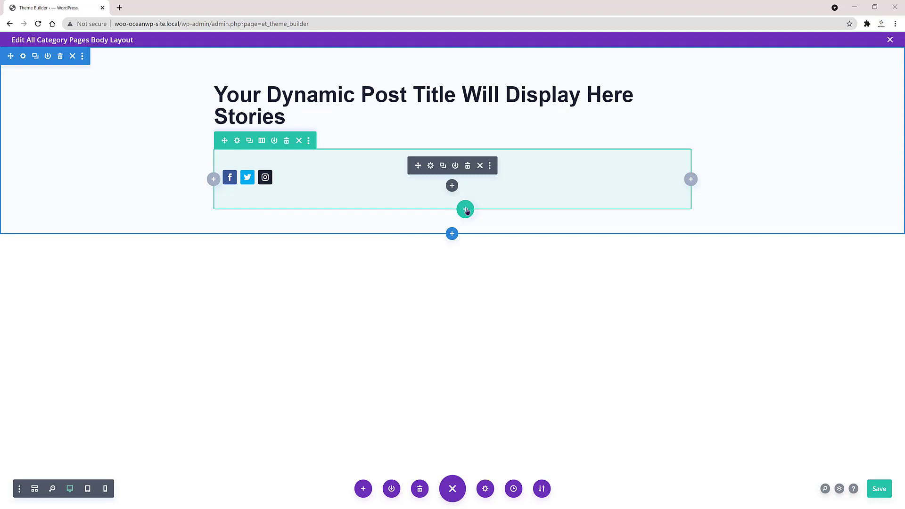
Add a one-column row with a Blog module showing posts for the current category page
{"action": "left_click", "coordinate": [465, 209]}
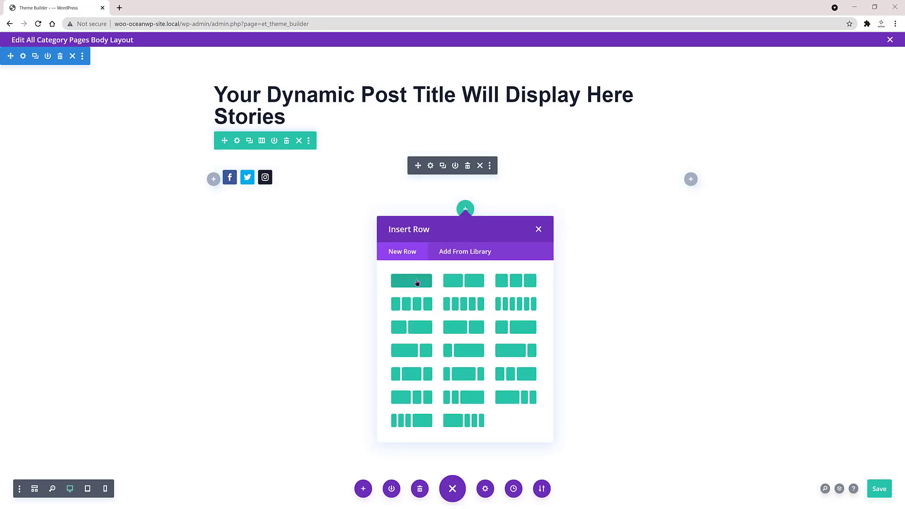
{"action": "left_click", "coordinate": [417, 282]}
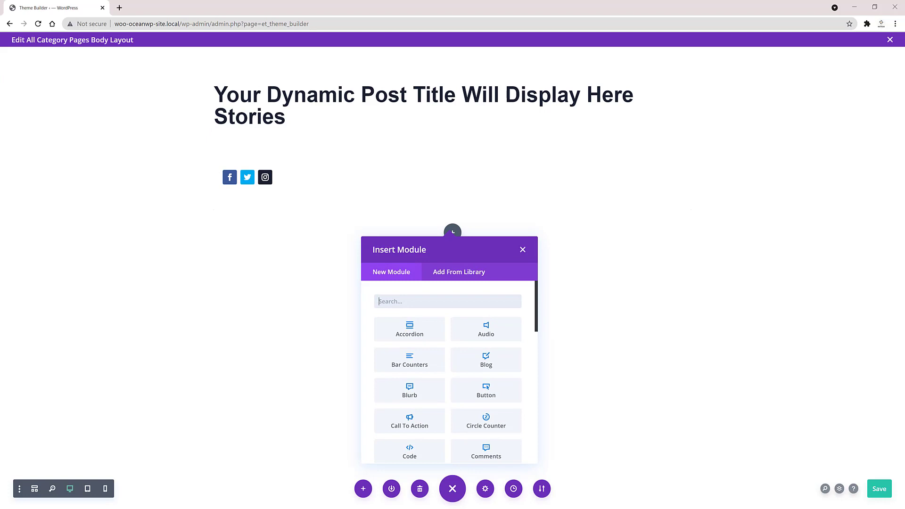
{"action": "left_click", "coordinate": [413, 302]}
{"action": "type", "text": "blog"}
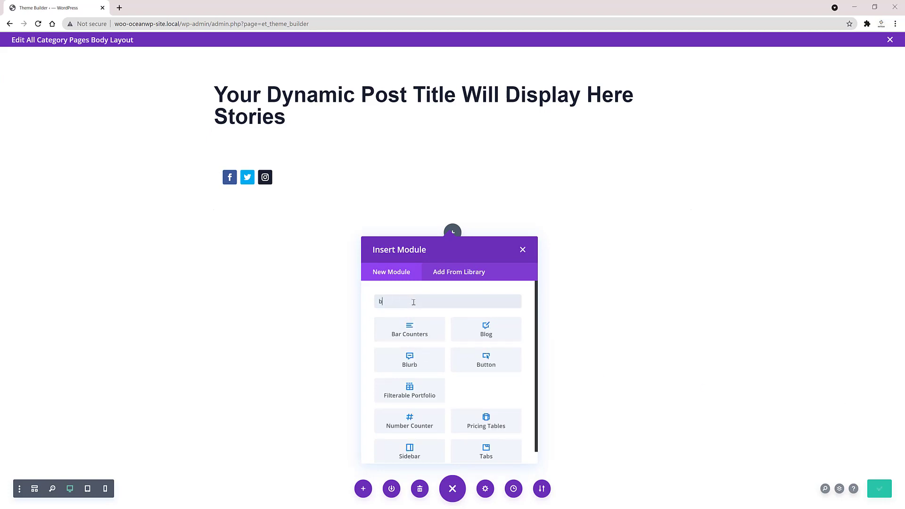
{"action": "left_click", "coordinate": [409, 330]}
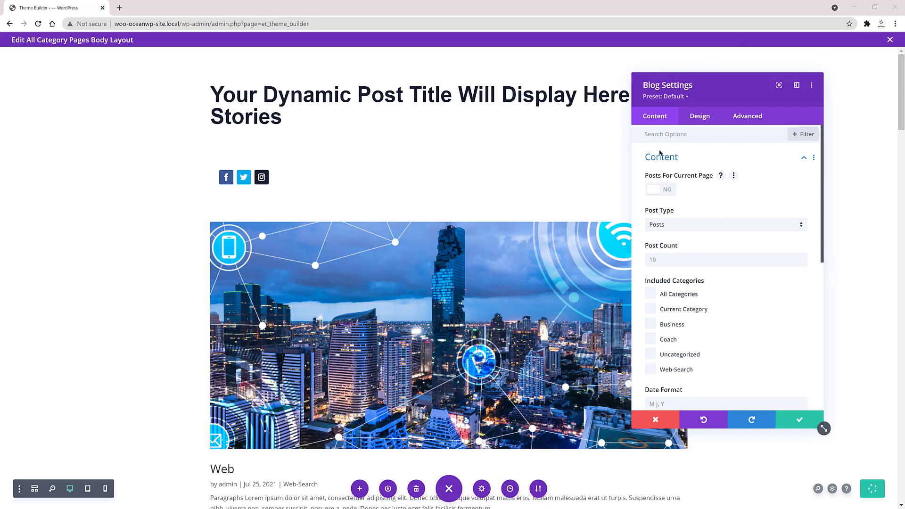
{"action": "left_click", "coordinate": [668, 190]}
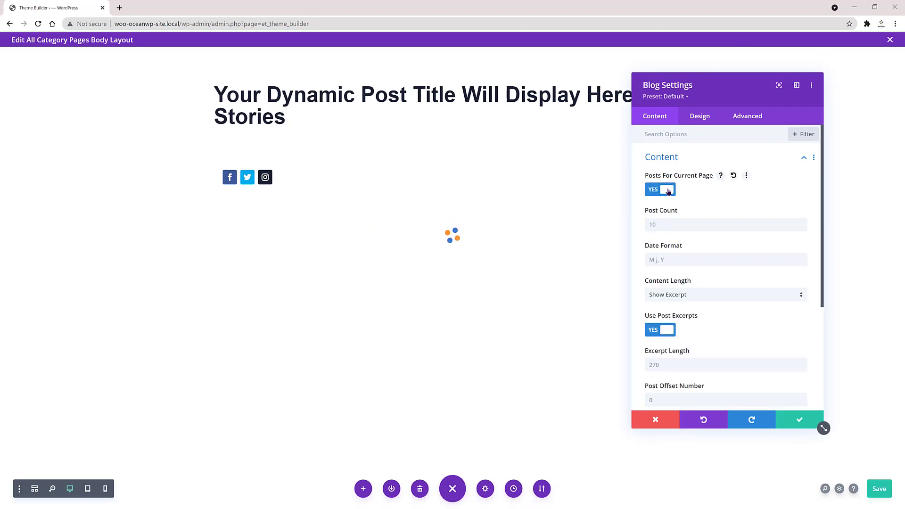
{"action": "scroll", "coordinate": [668, 190], "scroll_direction": "down", "scroll_amount": 5}
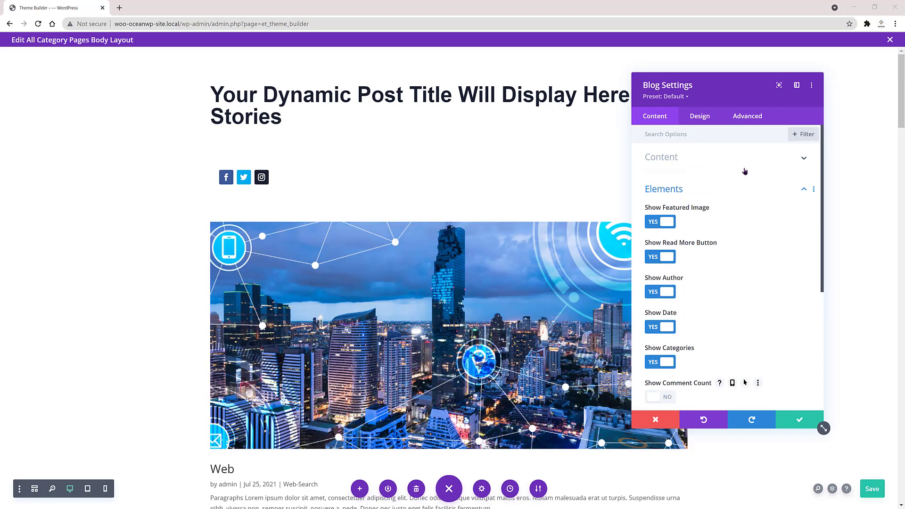
Switch the Blog module to a grid layout
{"action": "left_click", "coordinate": [707, 119]}
{"action": "left_click", "coordinate": [691, 159]}
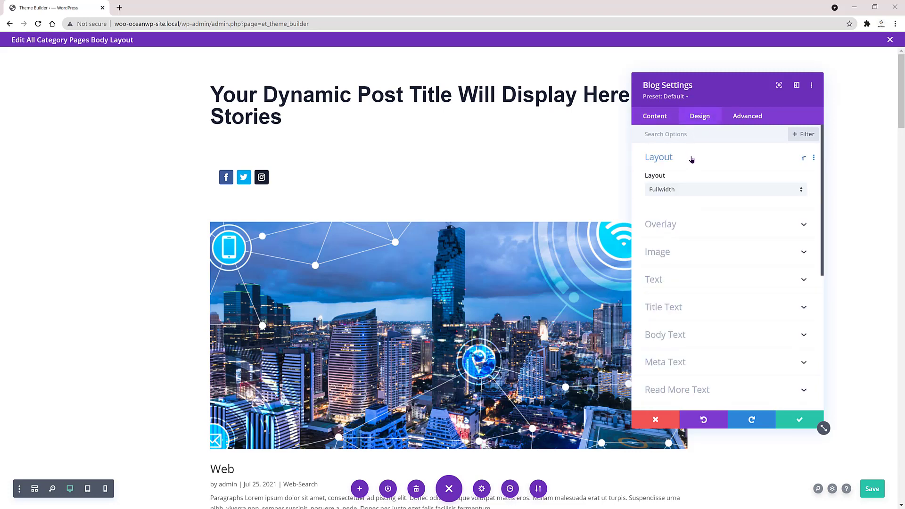
{"action": "left_click", "coordinate": [696, 189]}
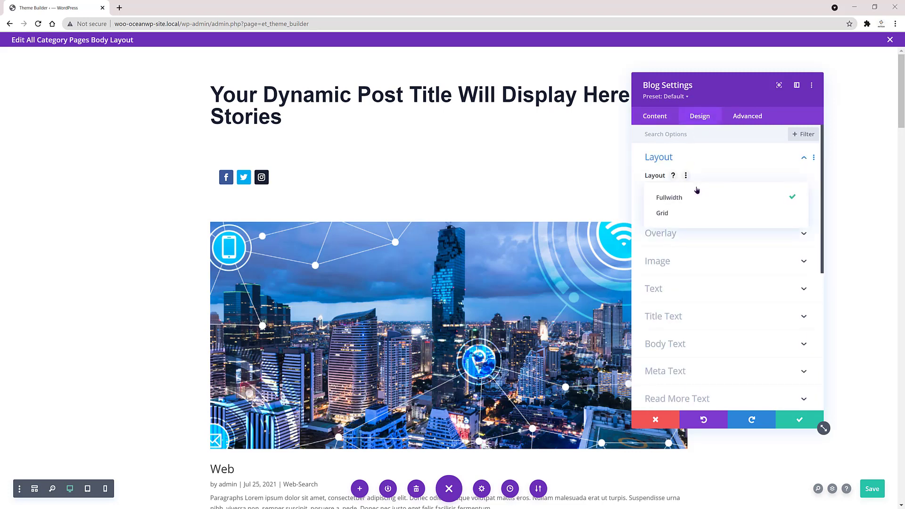
{"action": "left_click", "coordinate": [662, 212]}
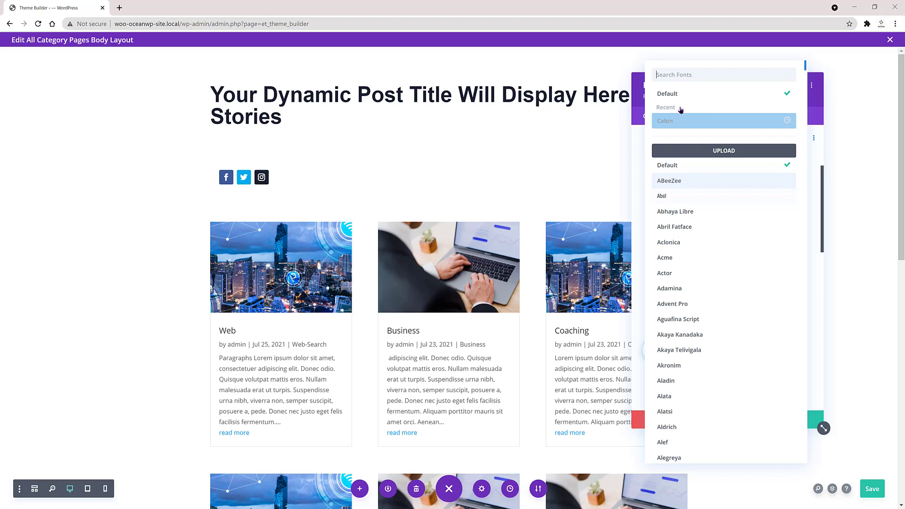
Make the post titles Ultra Bold at 20px with a title line height of 1
{"action": "left_click", "coordinate": [694, 94]}
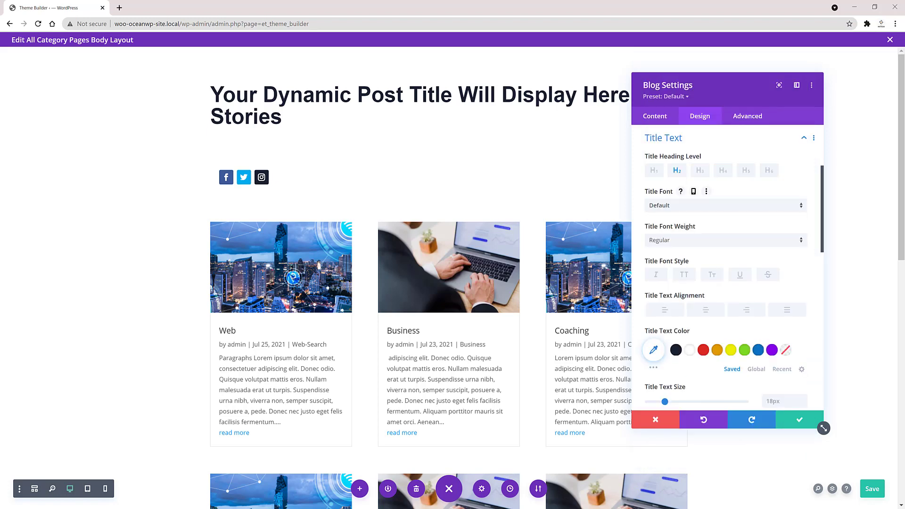
{"action": "left_click", "coordinate": [678, 240]}
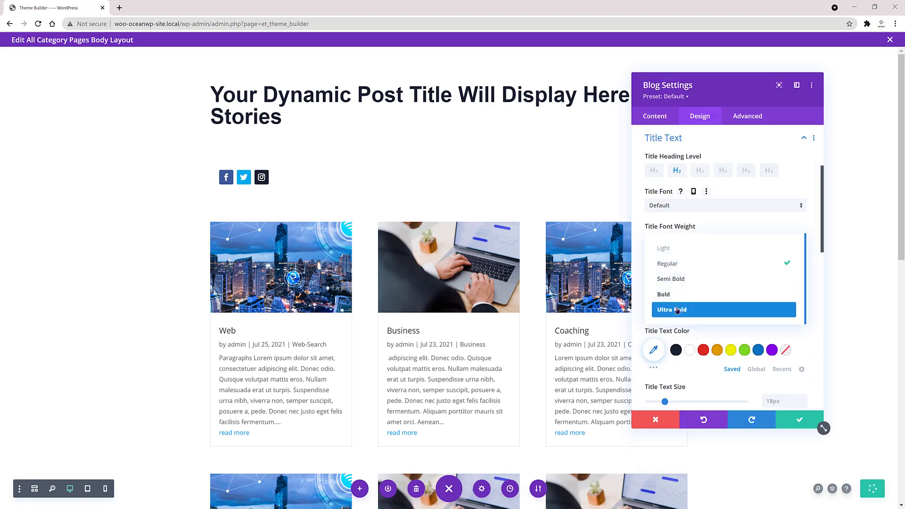
{"action": "left_click", "coordinate": [677, 309]}
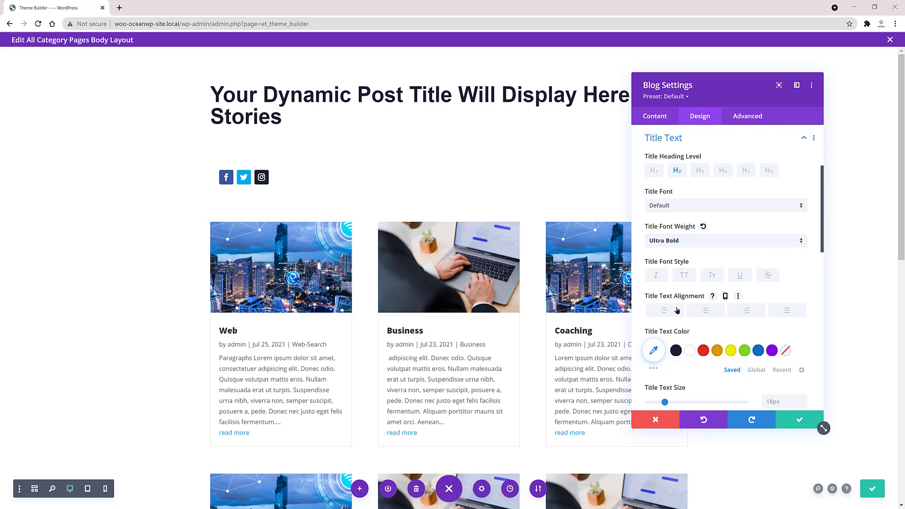
{"action": "left_click_drag", "start_coordinate": [721, 411], "coordinate": [724, 411]}
{"action": "scroll", "coordinate": [724, 411], "scroll_direction": "down", "scroll_amount": 3}
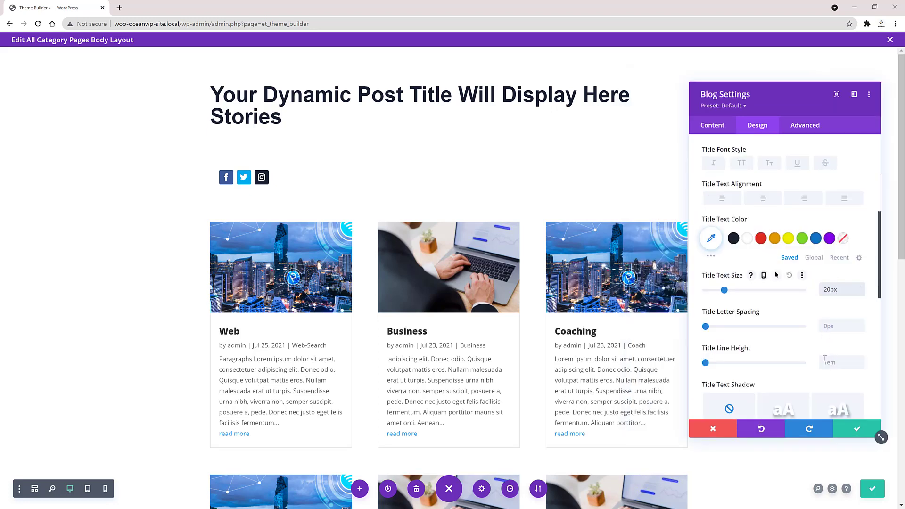
{"action": "left_click", "coordinate": [826, 362]}
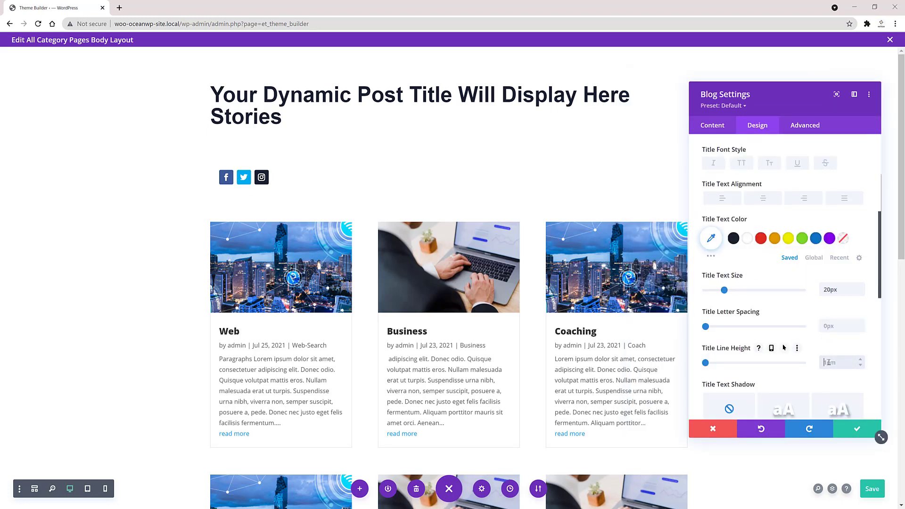
{"action": "left_click", "coordinate": [827, 362]}
{"action": "scroll", "coordinate": [783, 348], "scroll_direction": "up", "scroll_amount": 2}
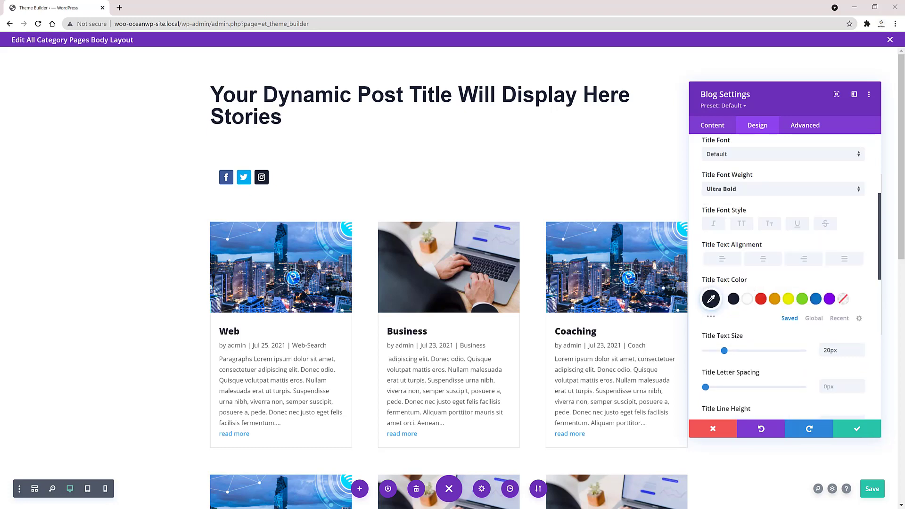
{"action": "left_click", "coordinate": [722, 147]}
{"action": "left_click", "coordinate": [737, 215]}
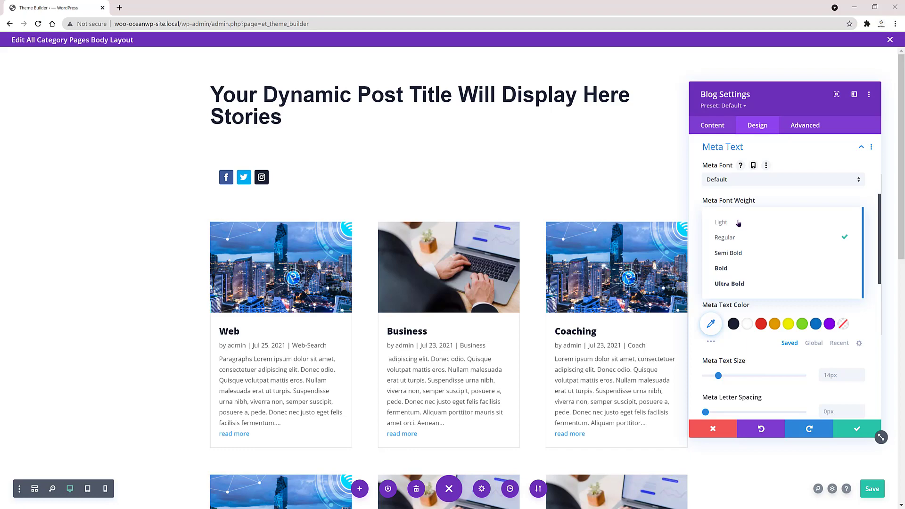
Set the blog grid's post meta font weight to Semi Bold
{"action": "left_click", "coordinate": [738, 253]}
{"action": "scroll", "coordinate": [779, 333], "scroll_direction": "down", "scroll_amount": 5}
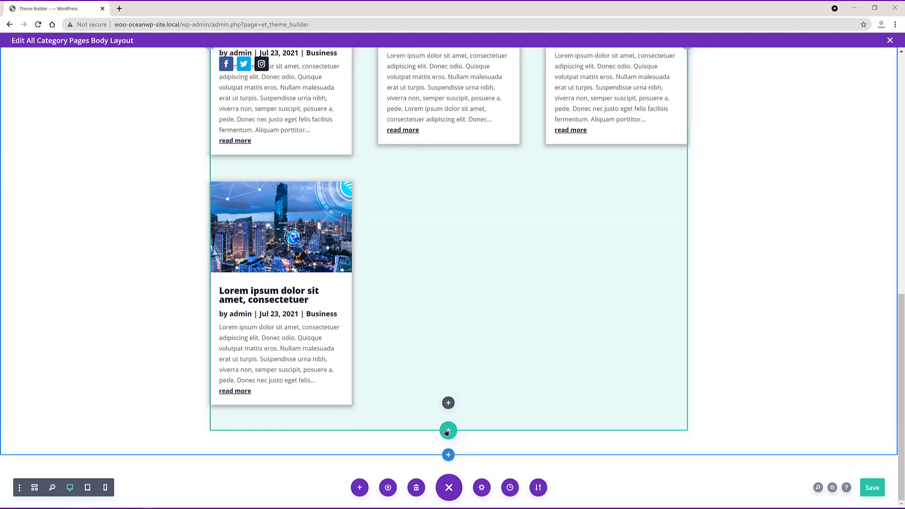
Add a one-column row below the blog grid holding a Post Slider module
{"action": "left_click", "coordinate": [447, 432]}
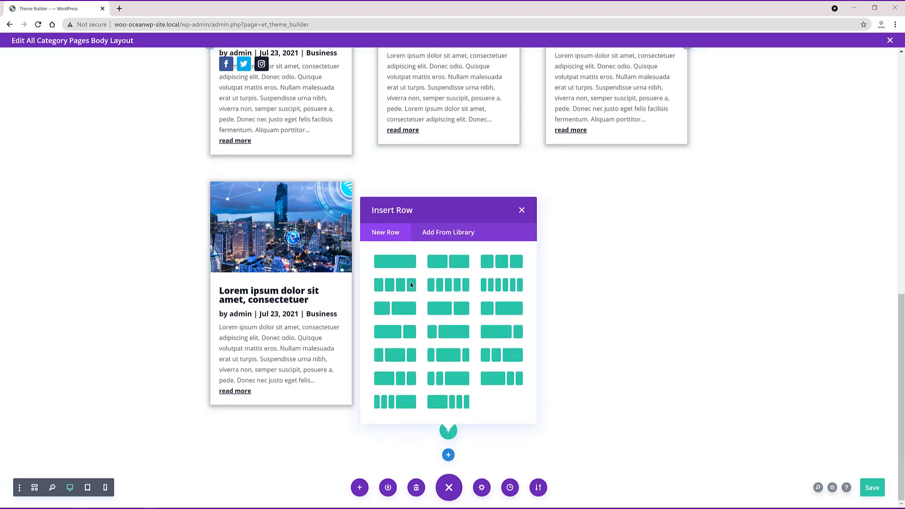
{"action": "left_click", "coordinate": [398, 263]}
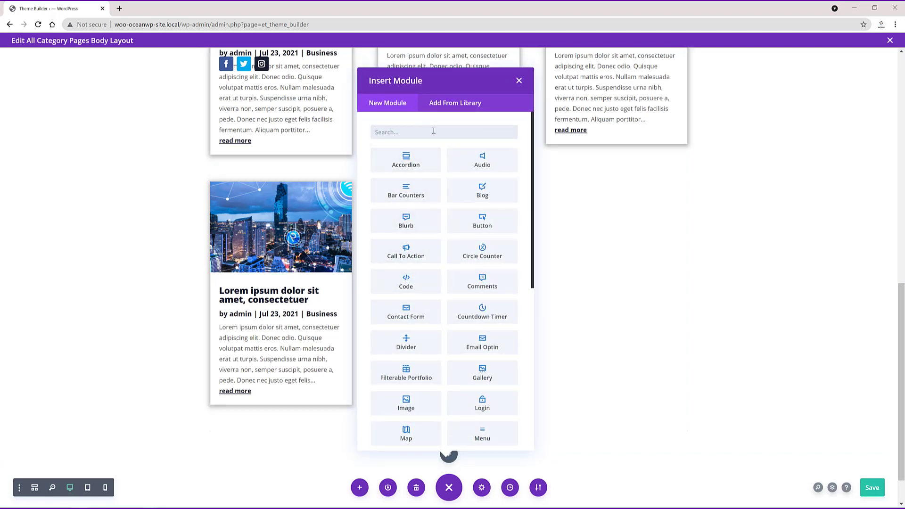
{"action": "type", "text": "post"}
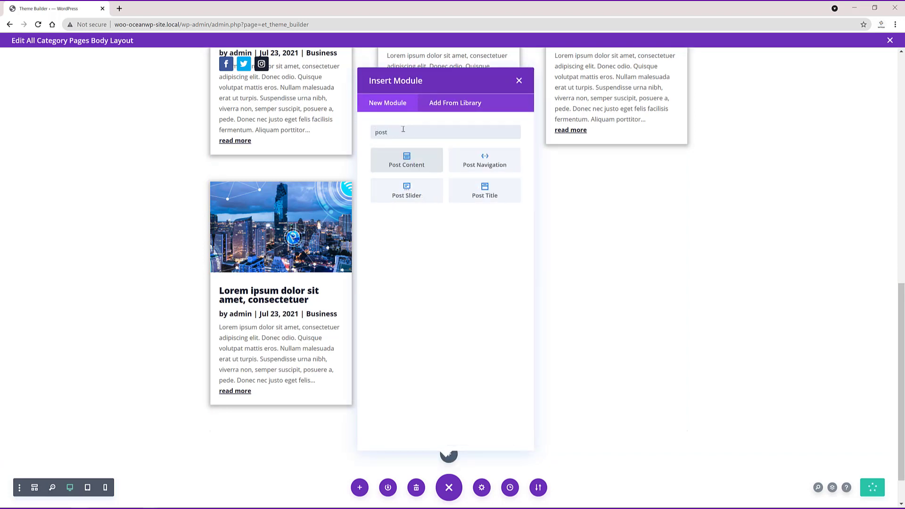
{"action": "left_click", "coordinate": [406, 190]}
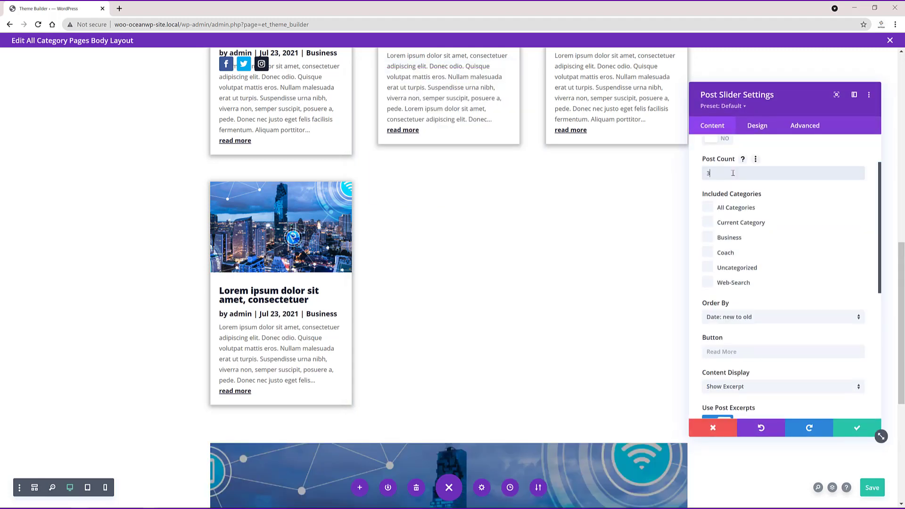
Set the slider to show 3 posts from all categories and hide its post meta
{"action": "left_click", "coordinate": [732, 173]}
{"action": "type", "text": "3"}
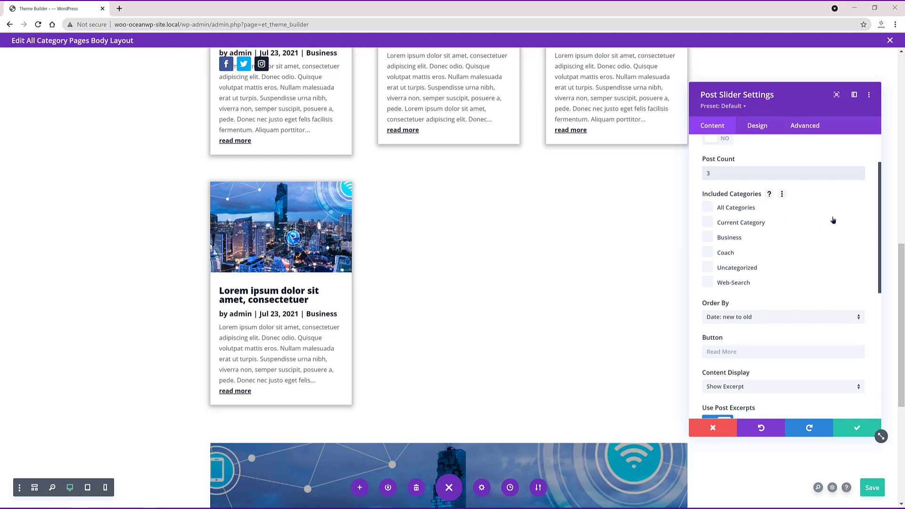
{"action": "scroll", "coordinate": [833, 220], "scroll_direction": "down", "scroll_amount": 3}
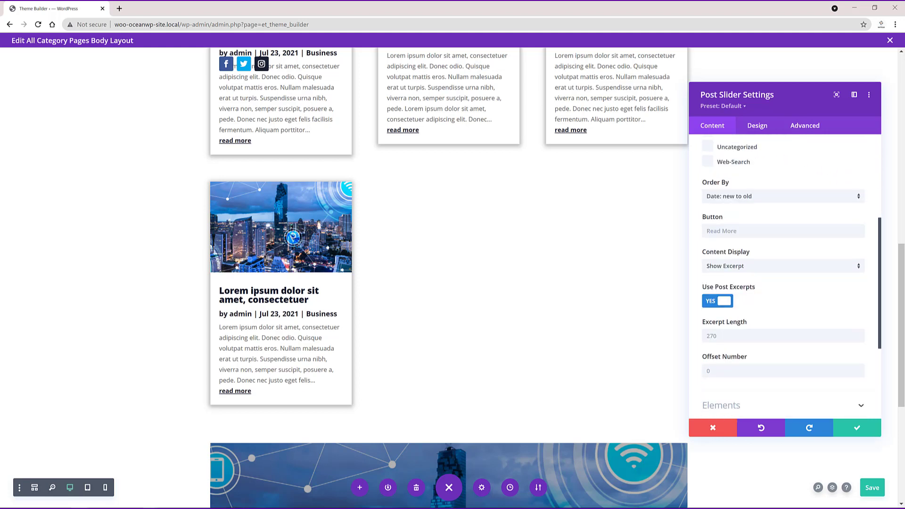
{"action": "scroll", "coordinate": [707, 210], "scroll_direction": "up", "scroll_amount": 3}
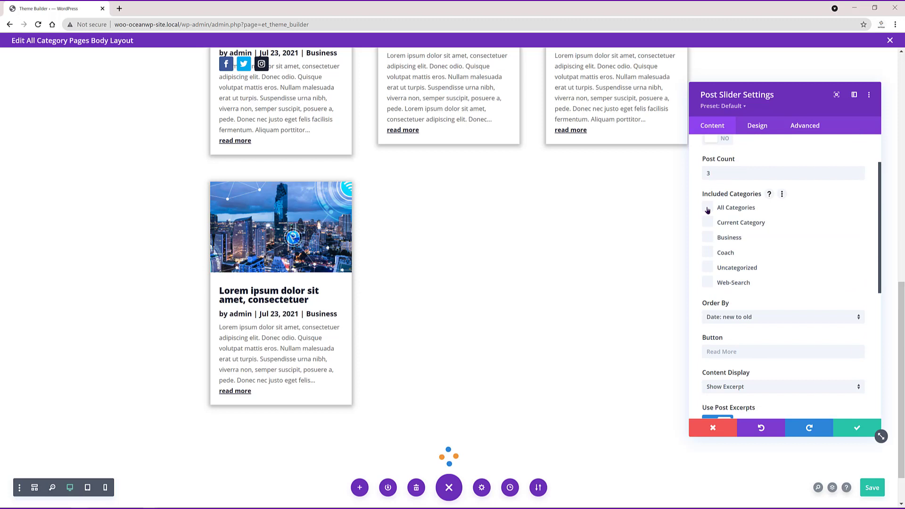
{"action": "left_click", "coordinate": [707, 210]}
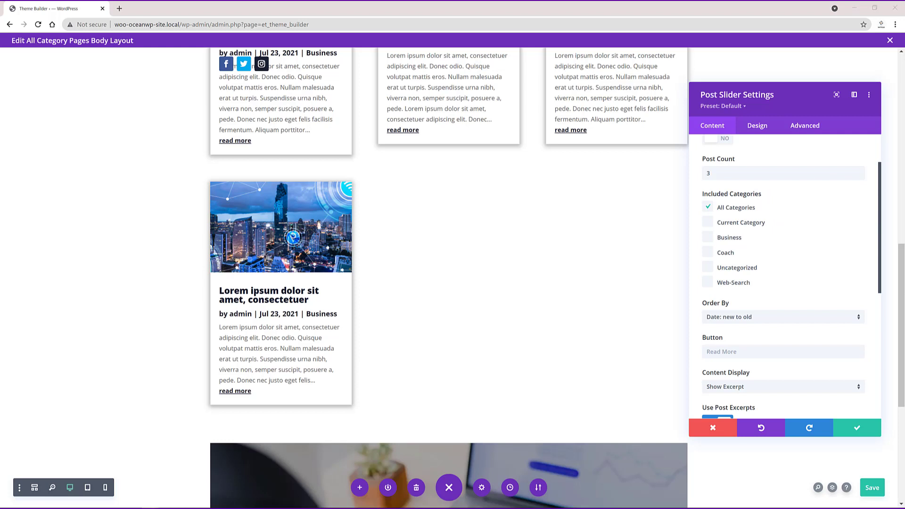
{"action": "scroll", "coordinate": [735, 244], "scroll_direction": "down", "scroll_amount": 5}
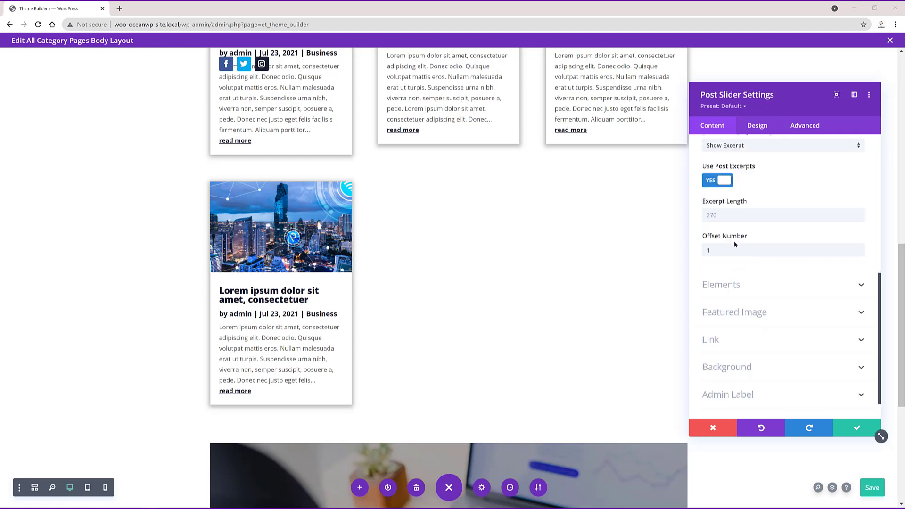
{"action": "left_click", "coordinate": [739, 285]}
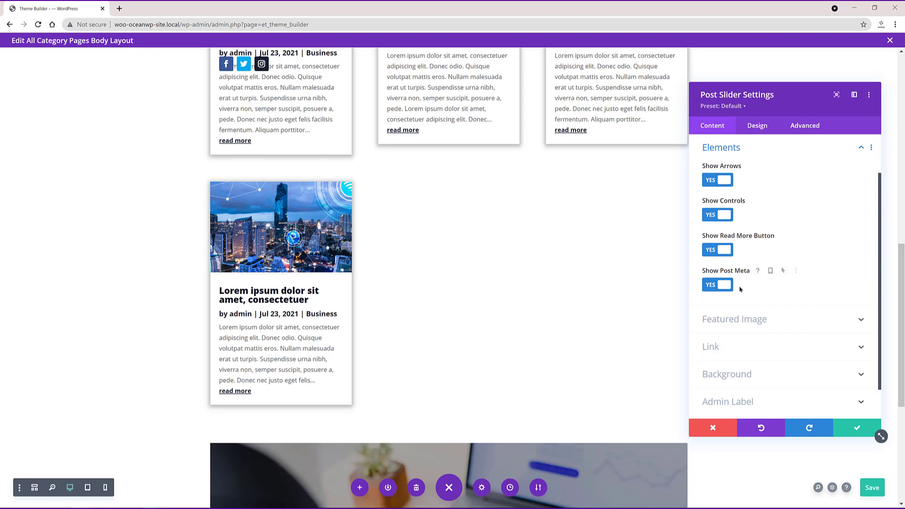
{"action": "left_click", "coordinate": [711, 286]}
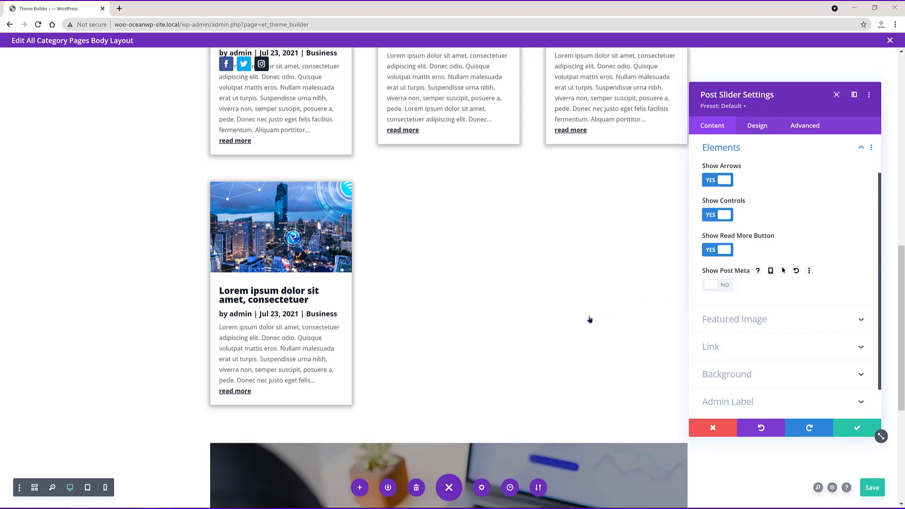
{"action": "scroll", "coordinate": [590, 319], "scroll_direction": "down", "scroll_amount": 4}
{"action": "scroll", "coordinate": [589, 320], "scroll_direction": "down", "scroll_amount": 2}
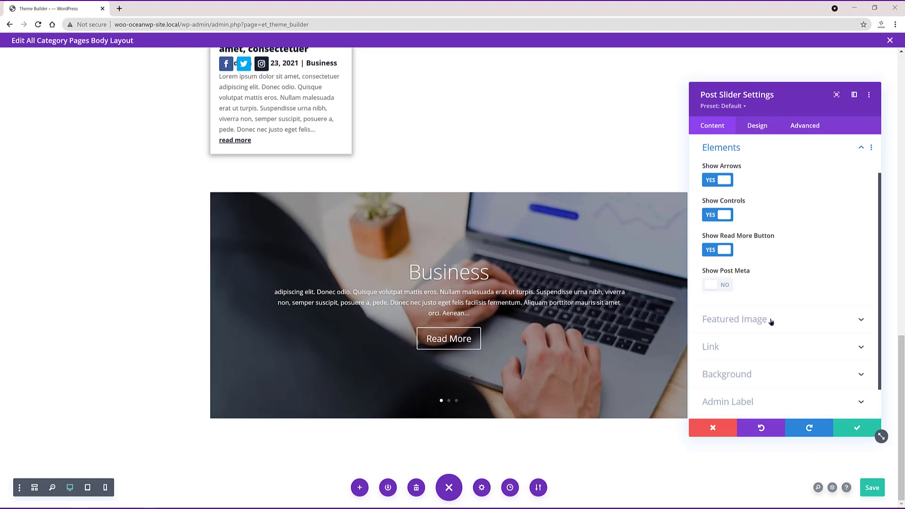
Place the slider's featured image on the left, save, and give the slider a dark navy background
{"action": "left_click", "coordinate": [726, 319]}
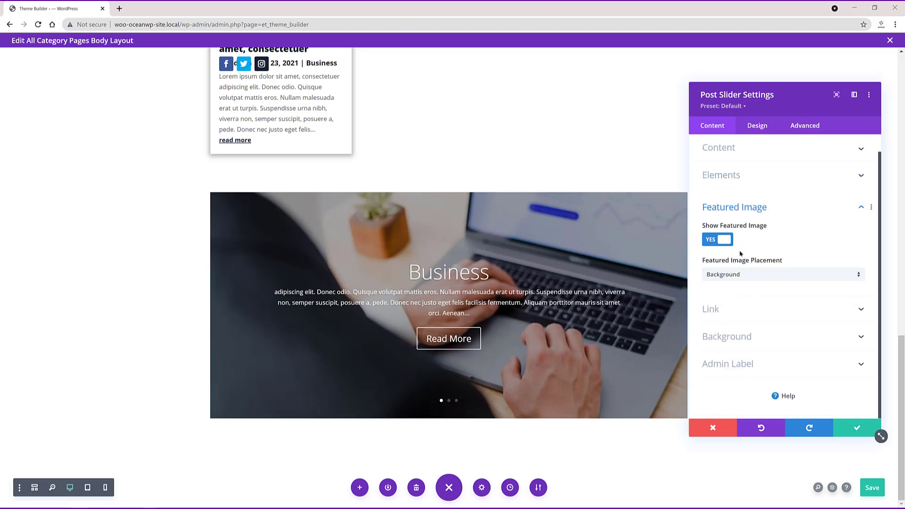
{"action": "left_click", "coordinate": [749, 274]}
{"action": "left_click", "coordinate": [723, 297]}
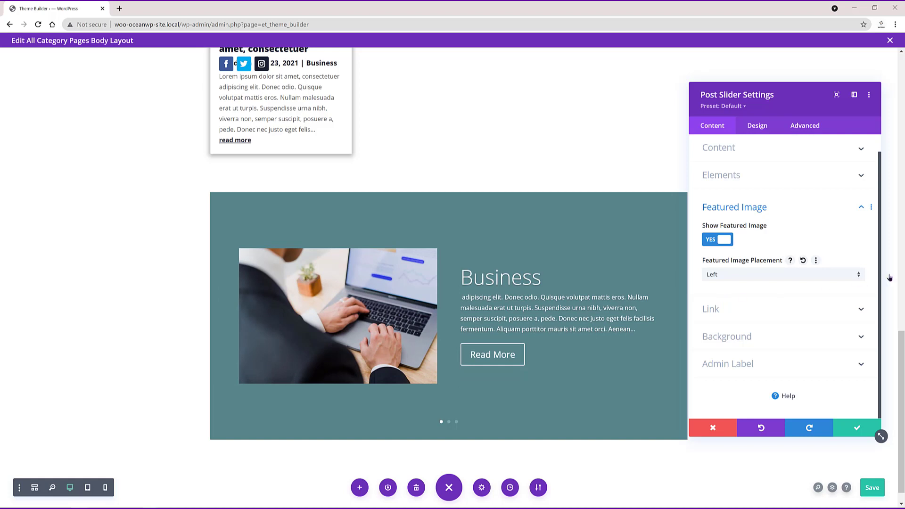
{"action": "key", "text": "ctrl+s"}
{"action": "left_click", "coordinate": [781, 338]}
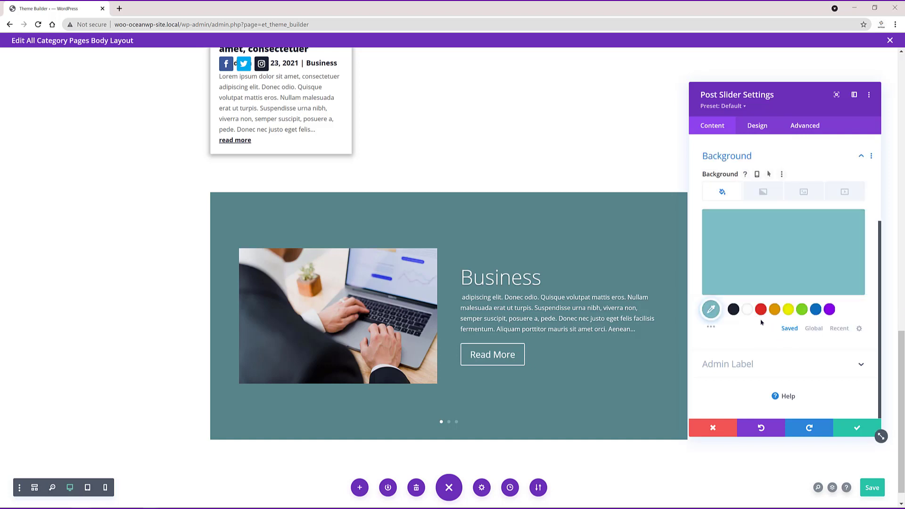
{"action": "left_click", "coordinate": [734, 309]}
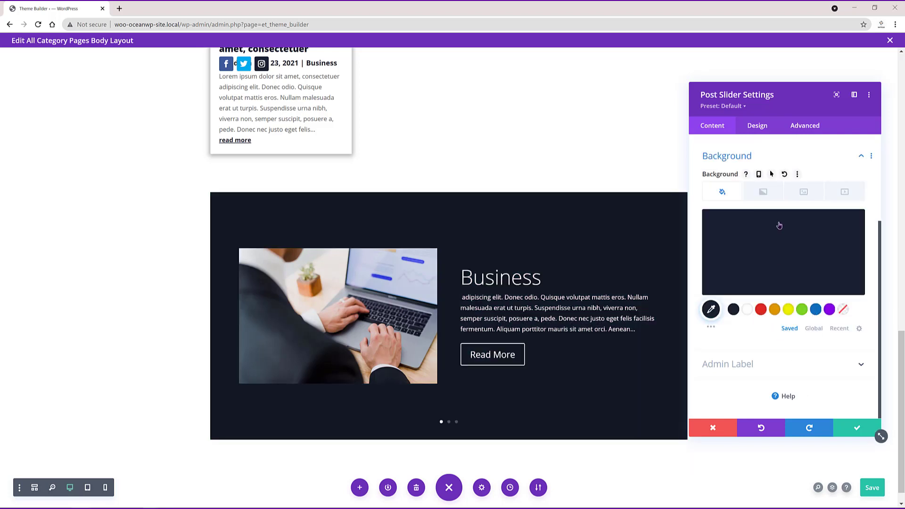
Make the slider titles left-aligned H2 headings
{"action": "left_click", "coordinate": [761, 128]}
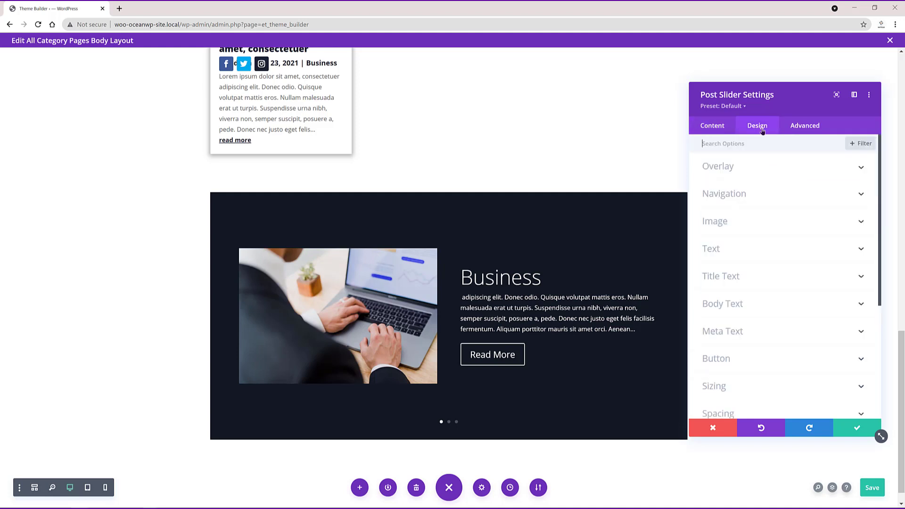
{"action": "left_click", "coordinate": [801, 276]}
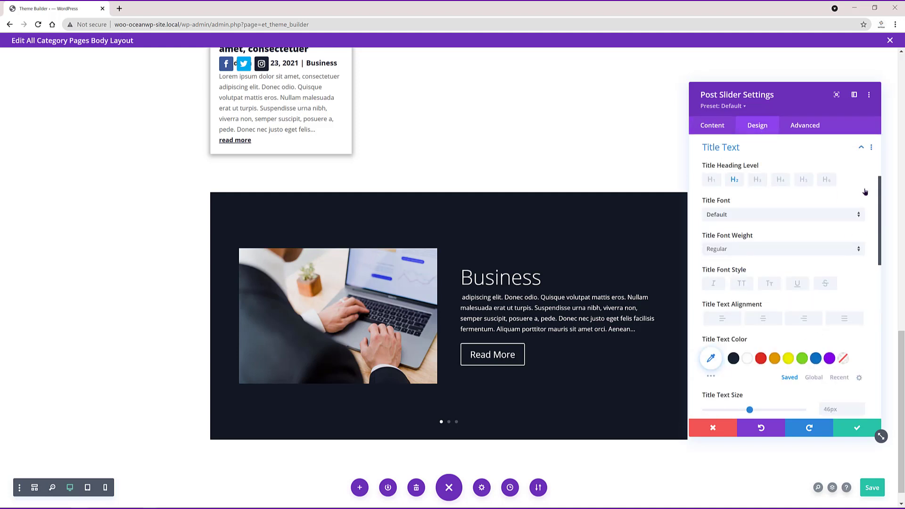
{"action": "left_click", "coordinate": [734, 181]}
{"action": "left_click", "coordinate": [717, 320]}
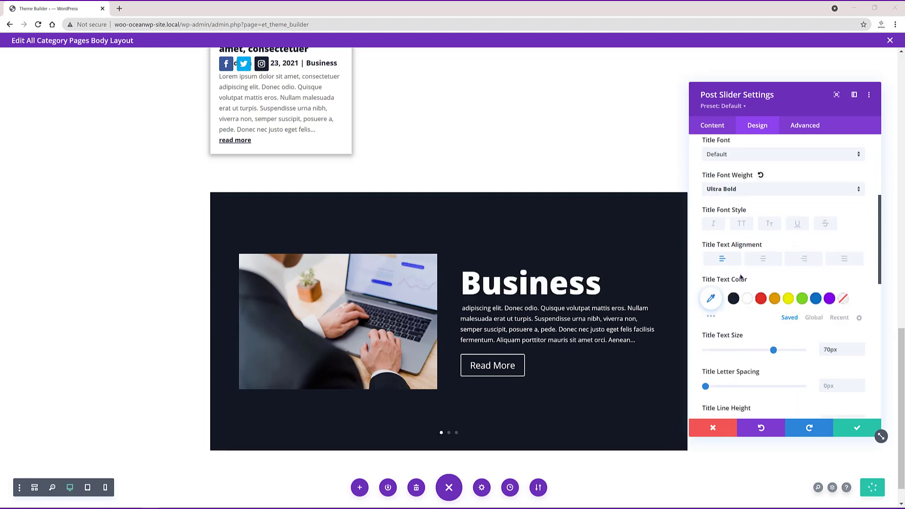
{"action": "scroll", "coordinate": [817, 349], "scroll_direction": "down", "scroll_amount": 5}
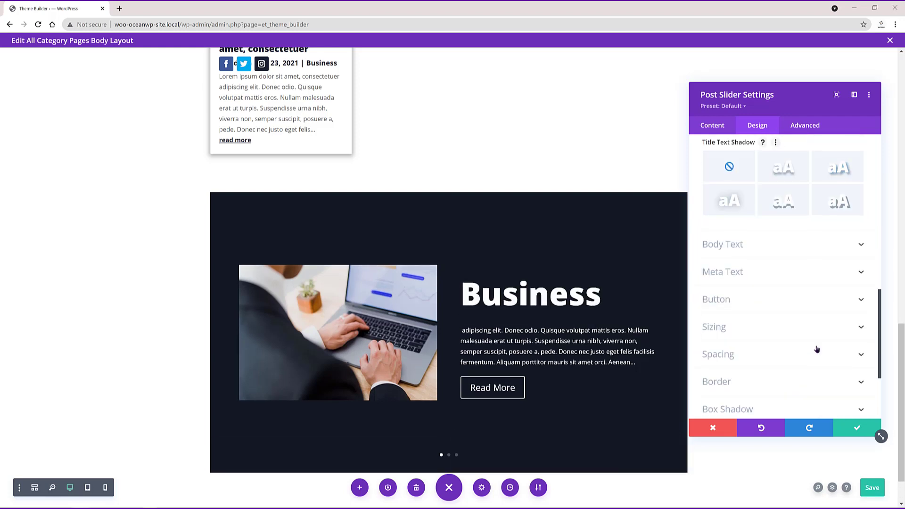
Give the Read More button custom styling with a blue background, then apply the slider settings
{"action": "left_click", "coordinate": [777, 299]}
{"action": "scroll", "coordinate": [778, 300], "scroll_direction": "down", "scroll_amount": 4}
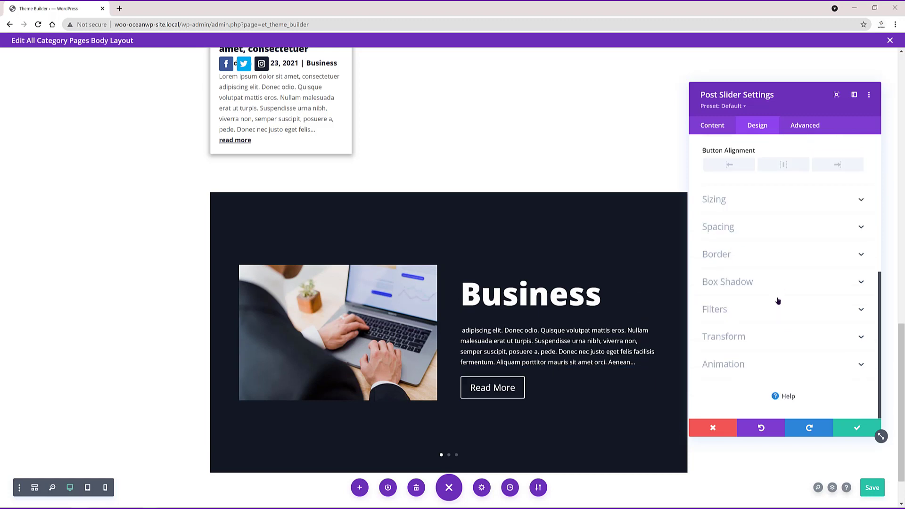
{"action": "scroll", "coordinate": [777, 300], "scroll_direction": "up", "scroll_amount": 1}
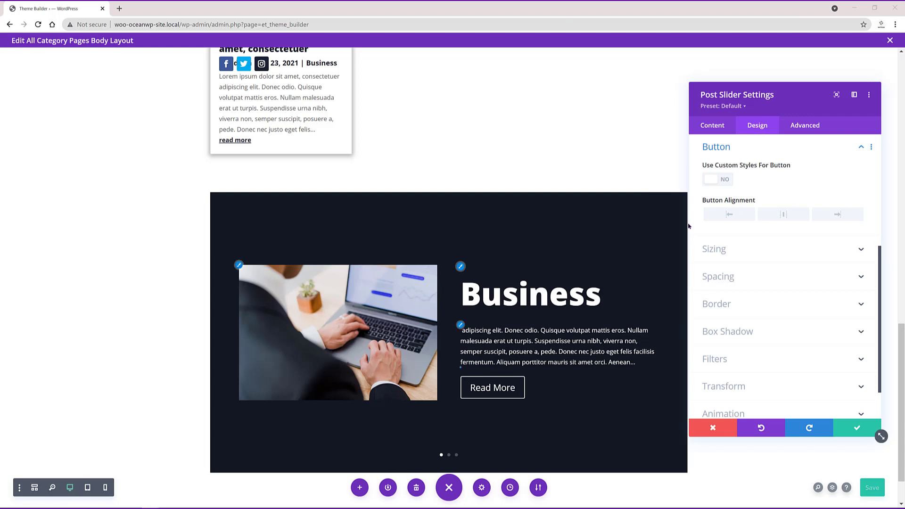
{"action": "left_click", "coordinate": [726, 179]}
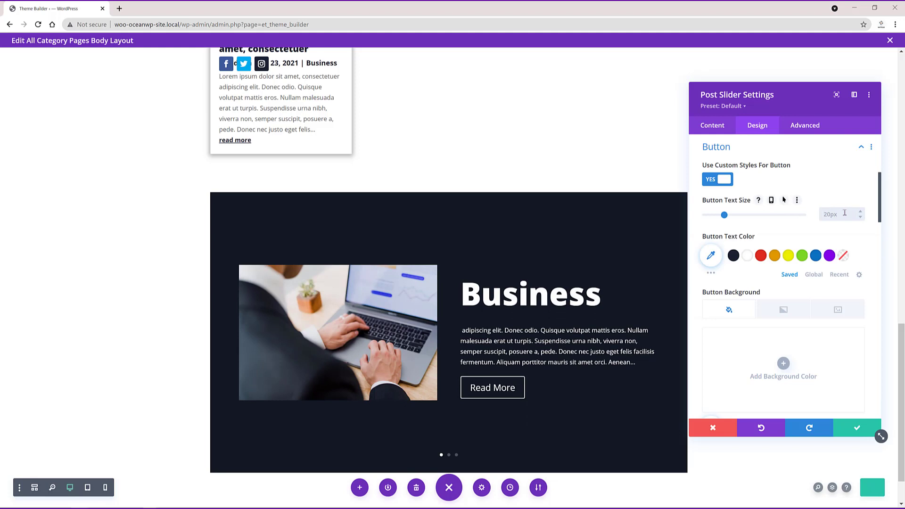
{"action": "scroll", "coordinate": [783, 306], "scroll_direction": "down", "scroll_amount": 3}
{"action": "left_click", "coordinate": [815, 307]}
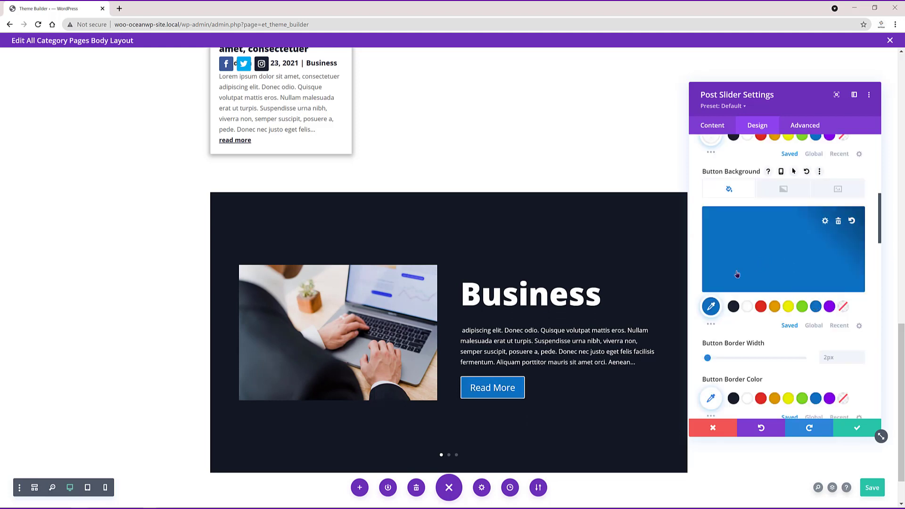
{"action": "scroll", "coordinate": [783, 381], "scroll_direction": "down", "scroll_amount": 1}
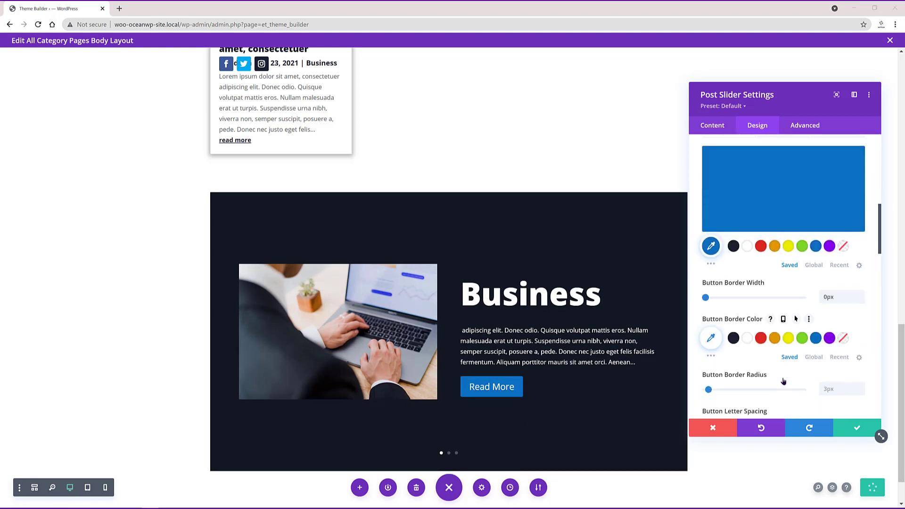
{"action": "left_click", "coordinate": [856, 428]}
Open the section's settings through the Layers panel
{"action": "left_click", "coordinate": [870, 486]}
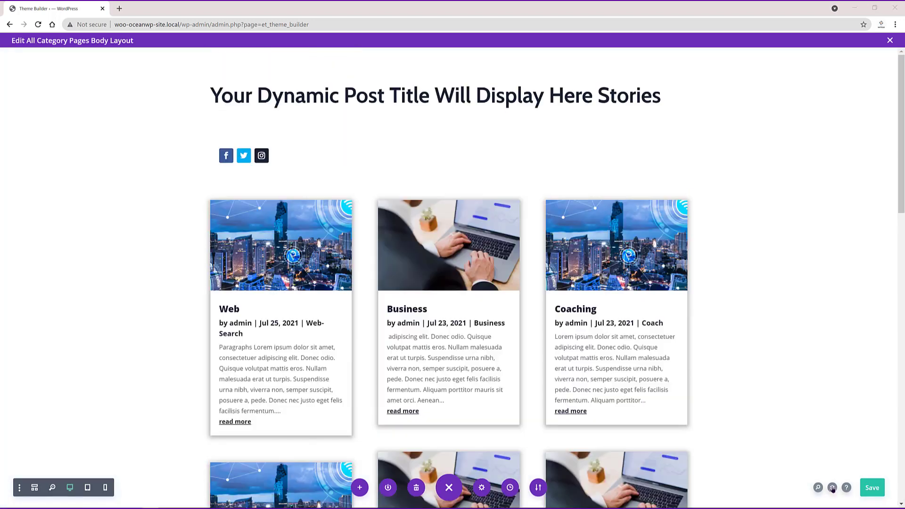
{"action": "left_click", "coordinate": [832, 487]}
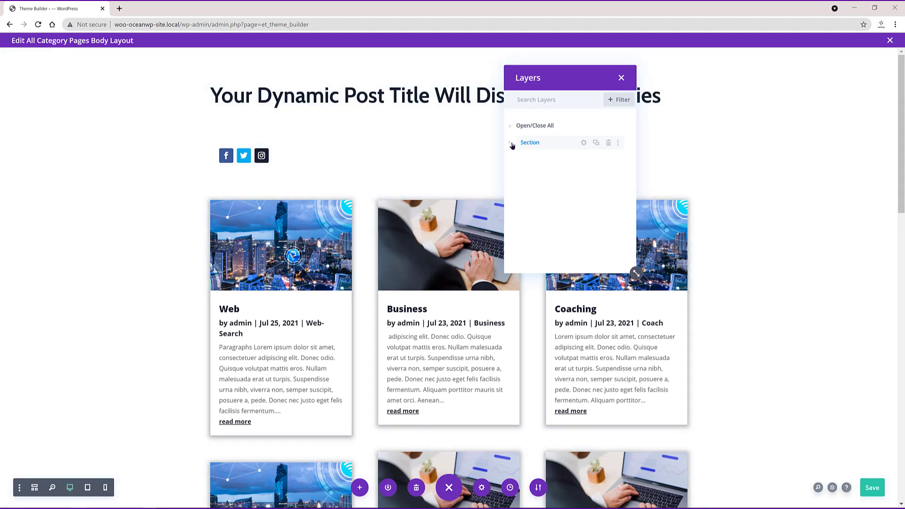
{"action": "left_click", "coordinate": [512, 144]}
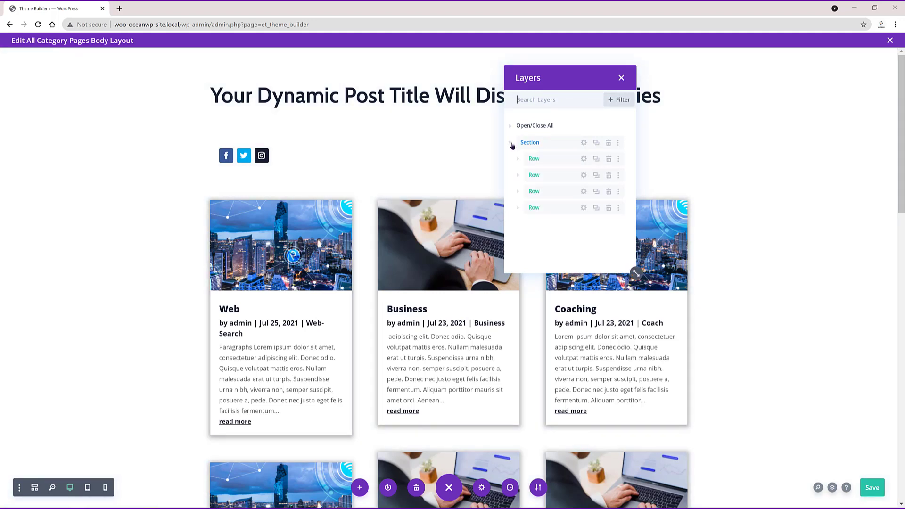
{"action": "left_click", "coordinate": [584, 142]}
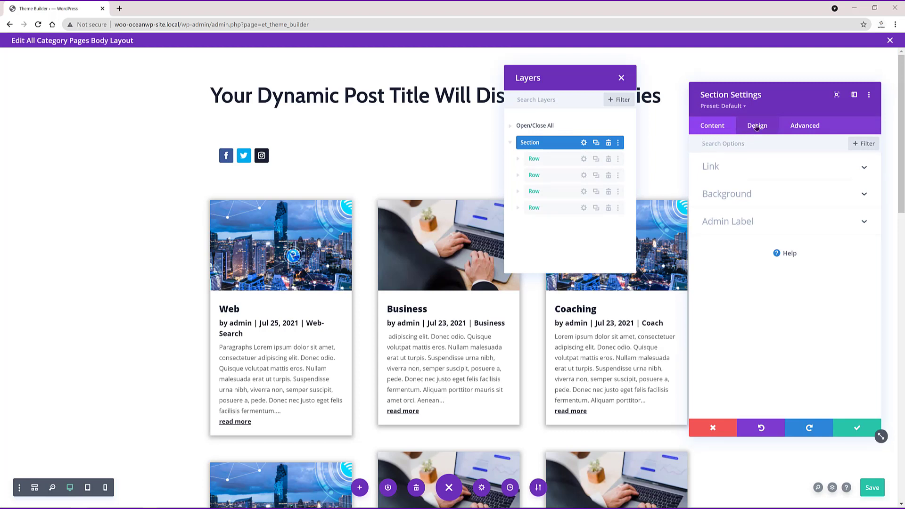
Add a sloped dark navy 55px bottom divider underneath the section content and apply it
{"action": "left_click", "coordinate": [757, 126]}
{"action": "left_click", "coordinate": [764, 194]}
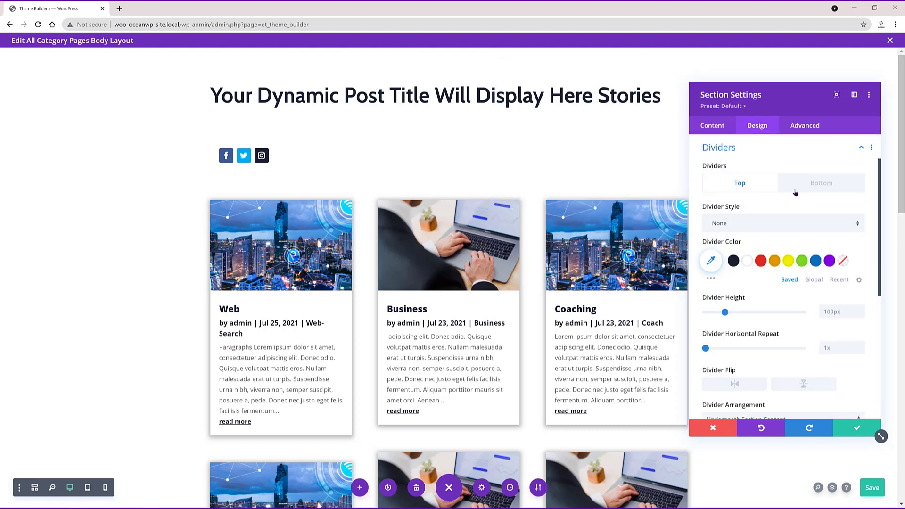
{"action": "left_click", "coordinate": [826, 181]}
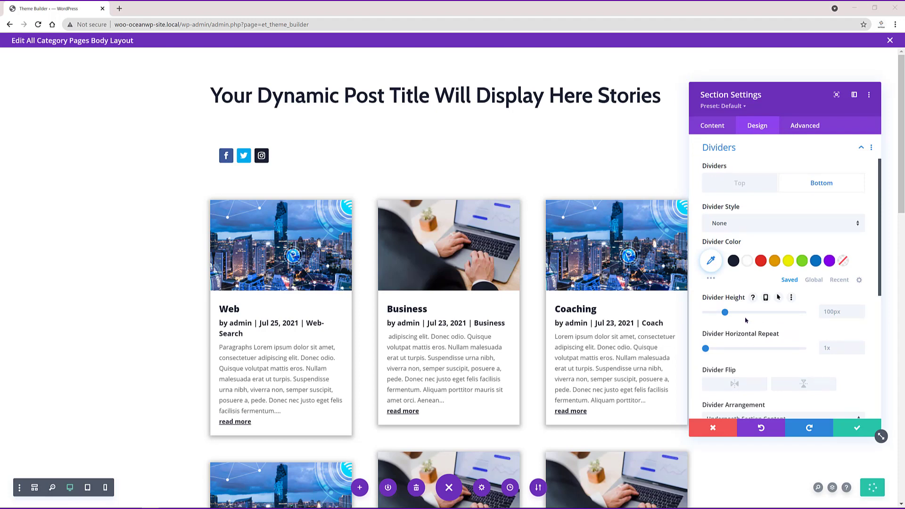
{"action": "left_click", "coordinate": [779, 223]}
{"action": "left_click", "coordinate": [779, 222]}
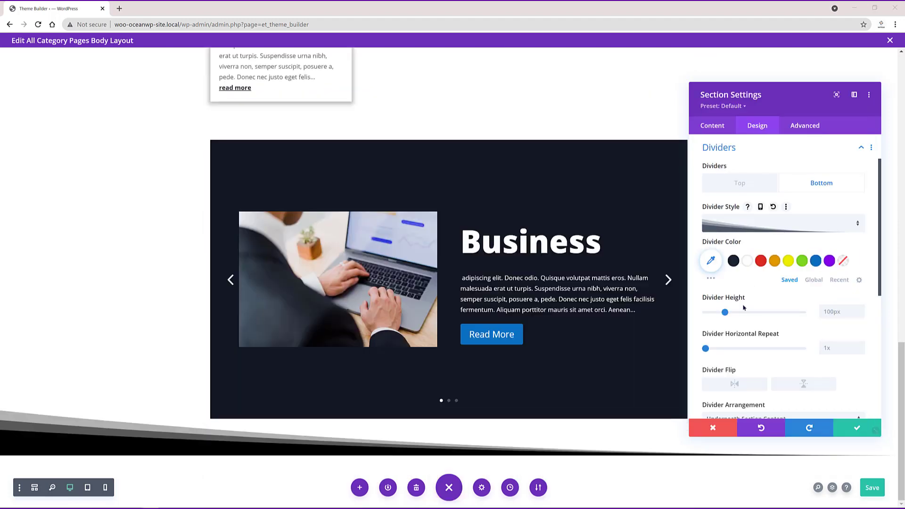
{"action": "left_click", "coordinate": [734, 262]}
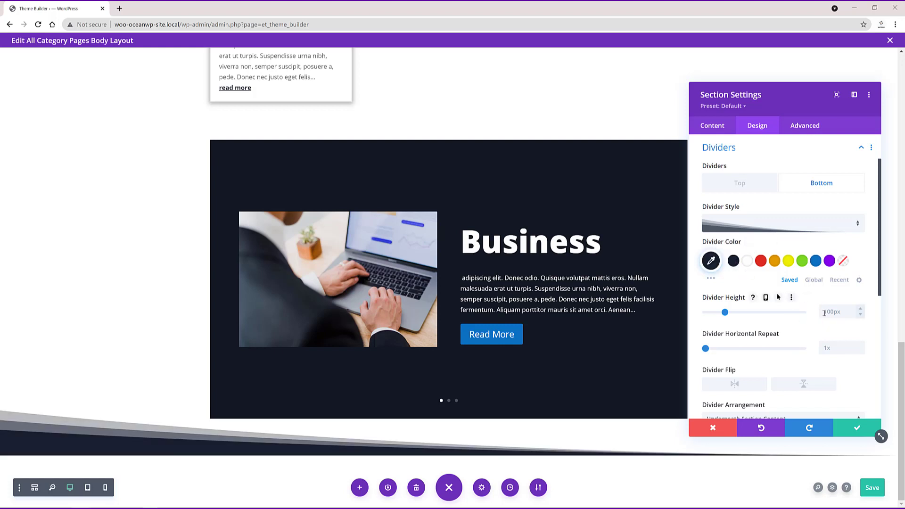
{"action": "type", "text": "55px"}
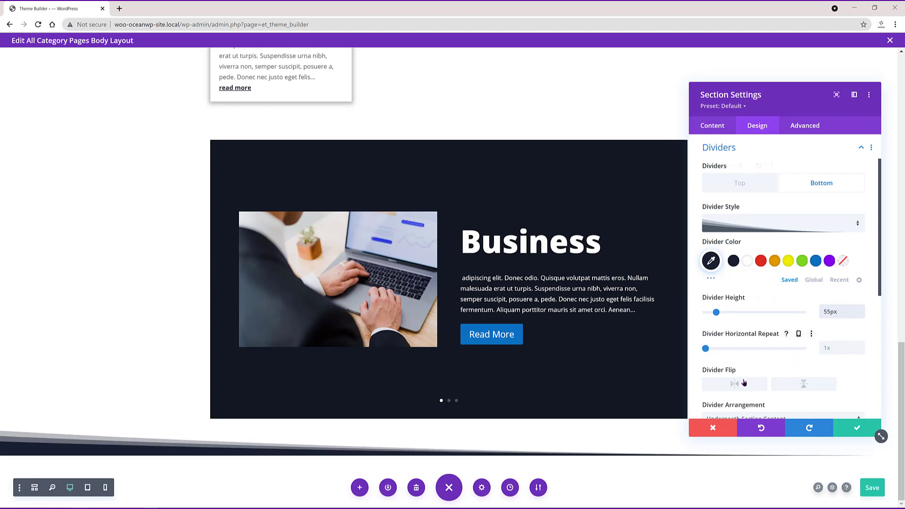
{"action": "scroll", "coordinate": [753, 371], "scroll_direction": "down", "scroll_amount": 3}
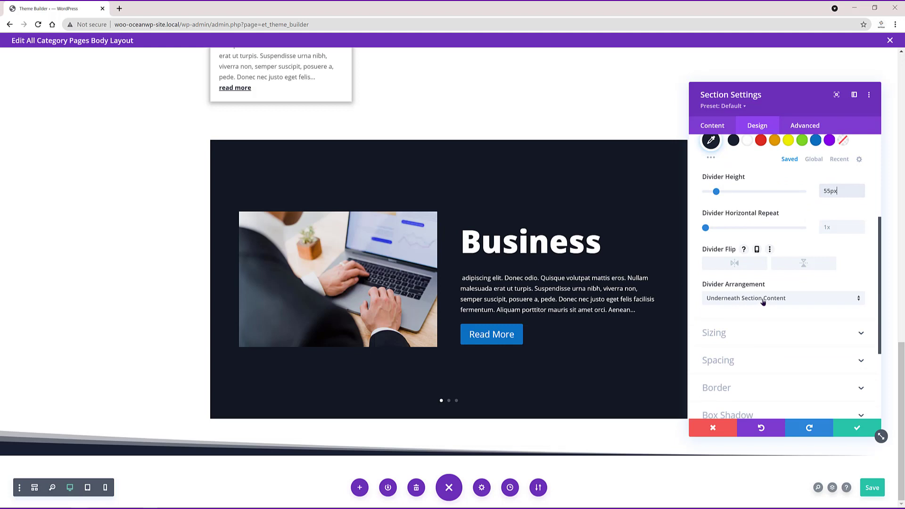
{"action": "left_click", "coordinate": [764, 299]}
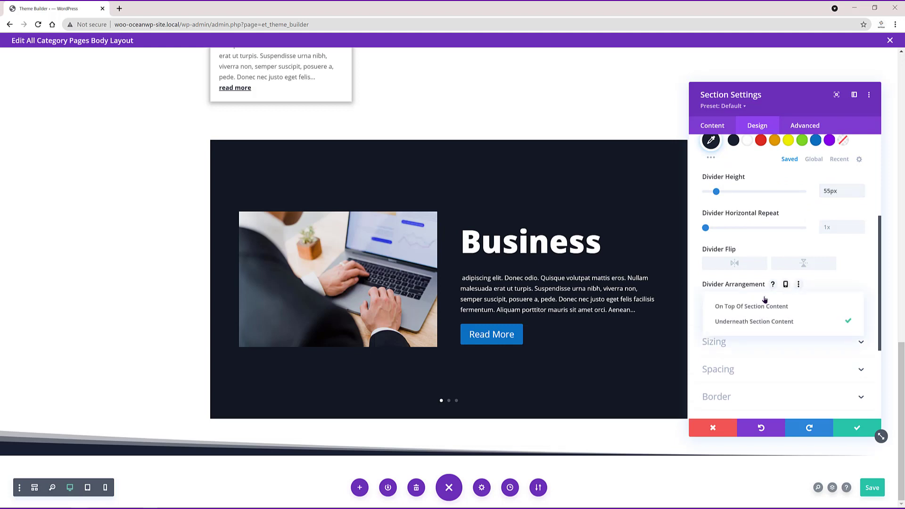
{"action": "left_click", "coordinate": [767, 326]}
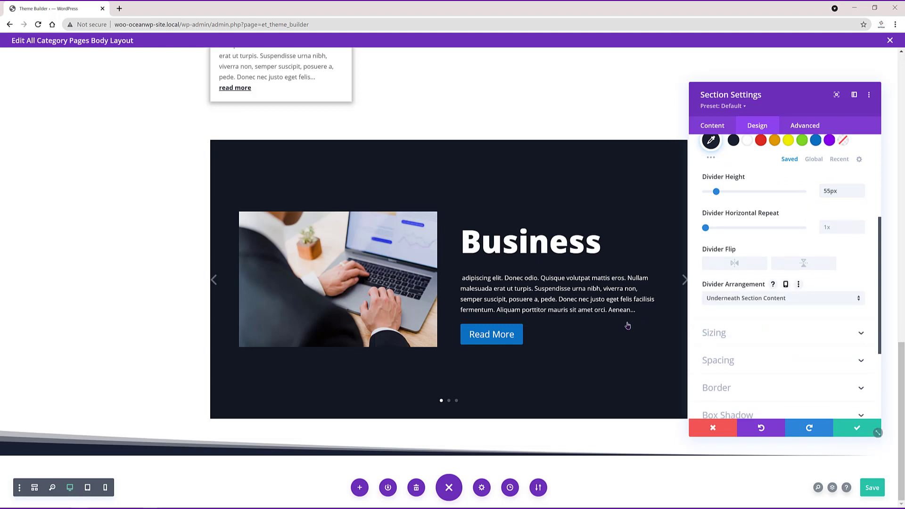
{"action": "scroll", "coordinate": [752, 363], "scroll_direction": "down", "scroll_amount": 3}
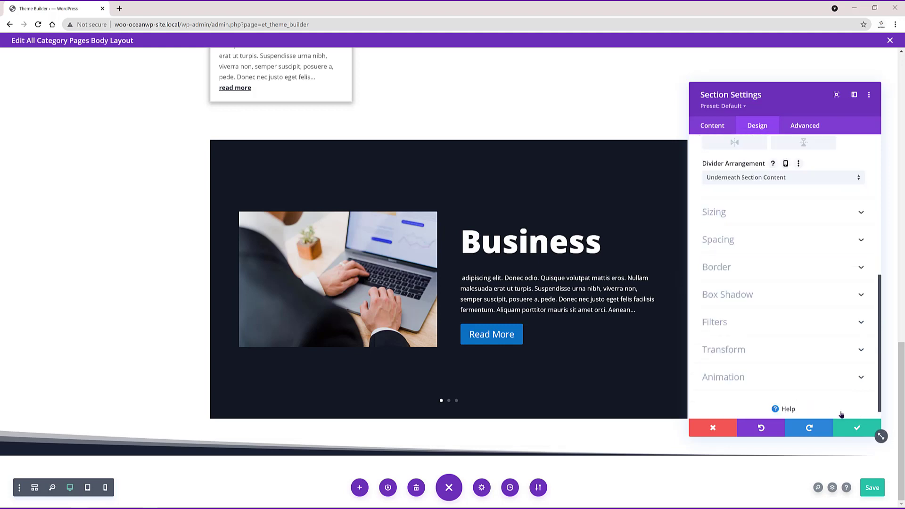
{"action": "left_click", "coordinate": [854, 426]}
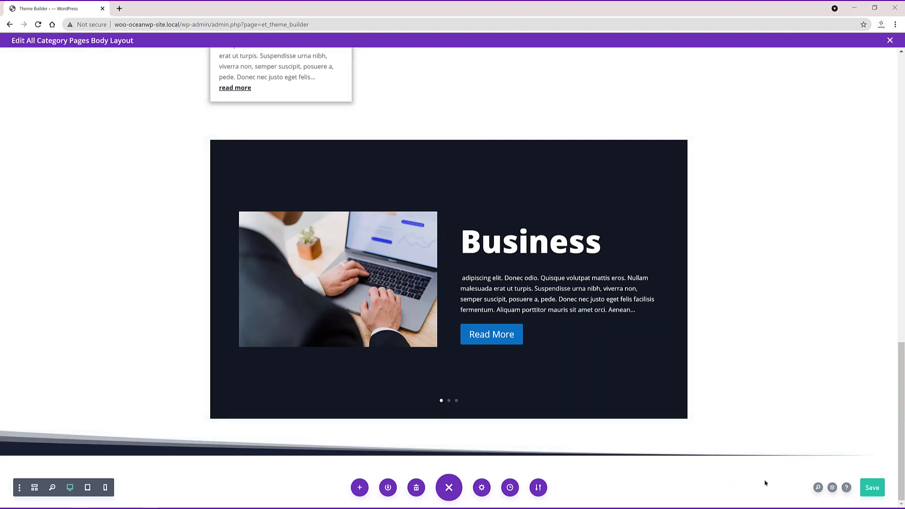
Save the category layout, exit the builder, and save all Theme Builder templates
{"action": "left_click", "coordinate": [870, 490]}
{"action": "left_click", "coordinate": [889, 41]}
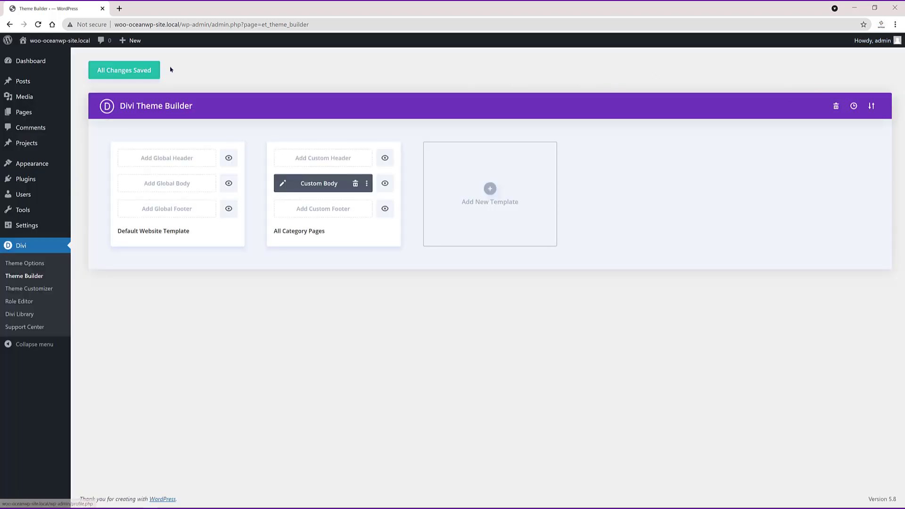
{"action": "left_click", "coordinate": [106, 73]}
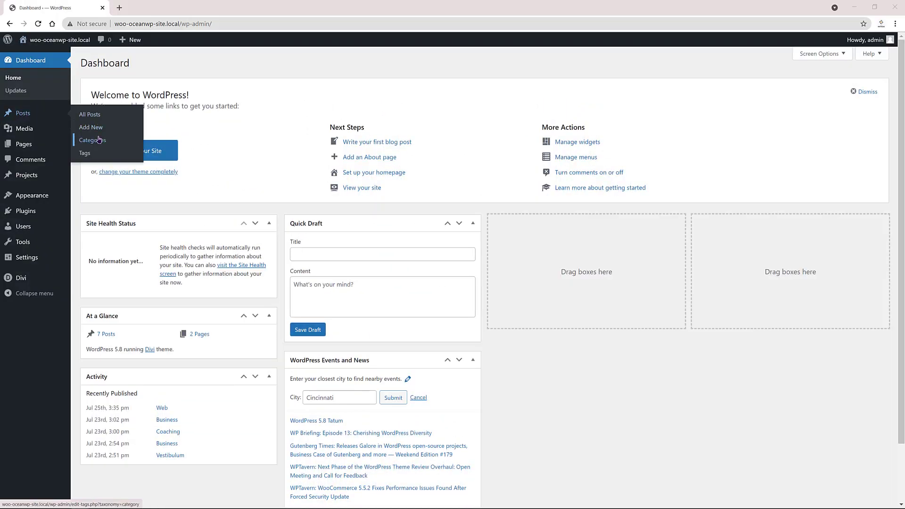
View the live Business category page from Posts > Categories
{"action": "left_click", "coordinate": [99, 140]}
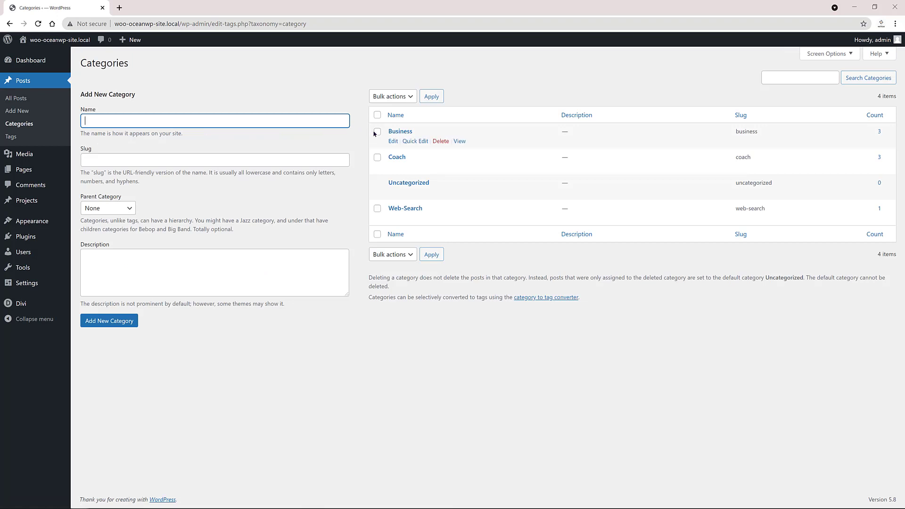
{"action": "left_click", "coordinate": [376, 132]}
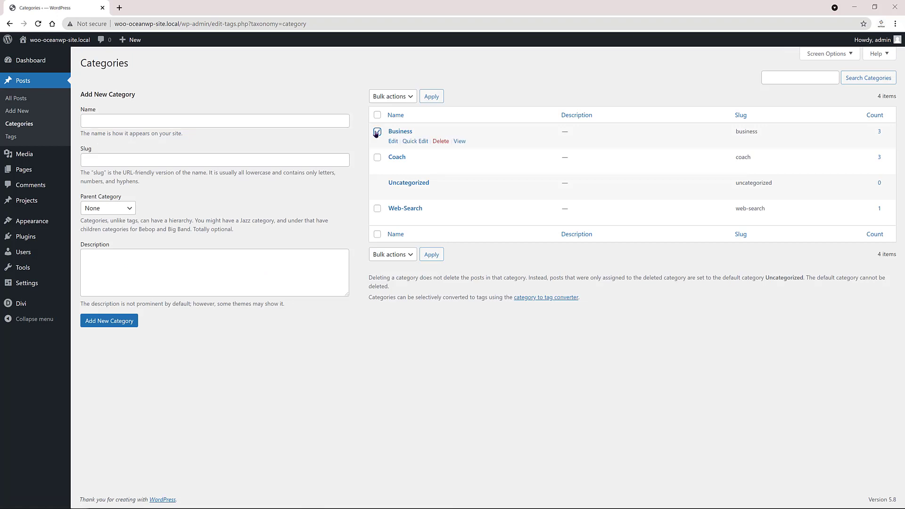
{"action": "left_click", "coordinate": [459, 141]}
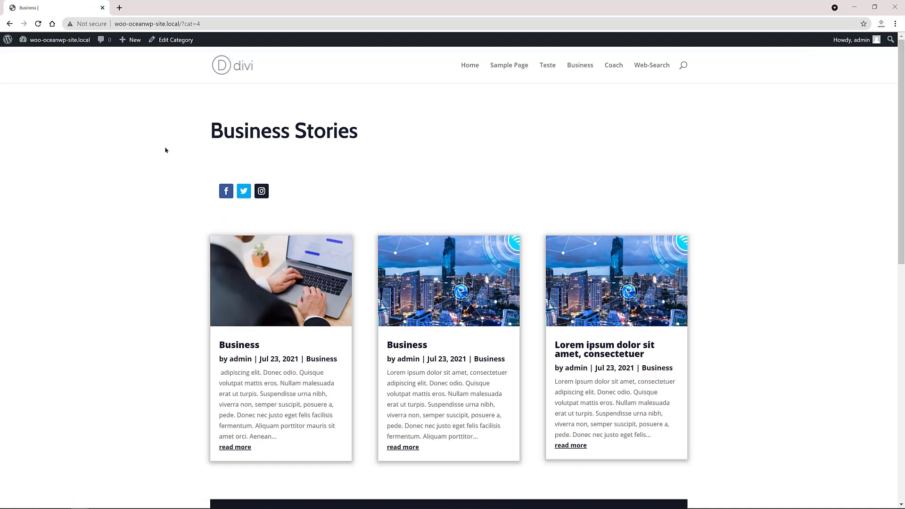
Scroll through the live Business category page to check the new template
{"action": "scroll", "coordinate": [166, 153], "scroll_direction": "down", "scroll_amount": 3}
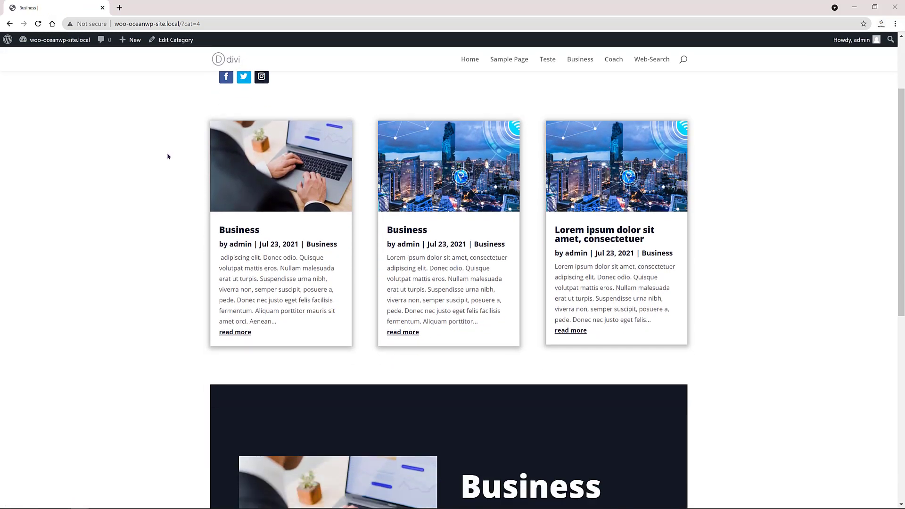
{"action": "scroll", "coordinate": [169, 159], "scroll_direction": "down", "scroll_amount": 5}
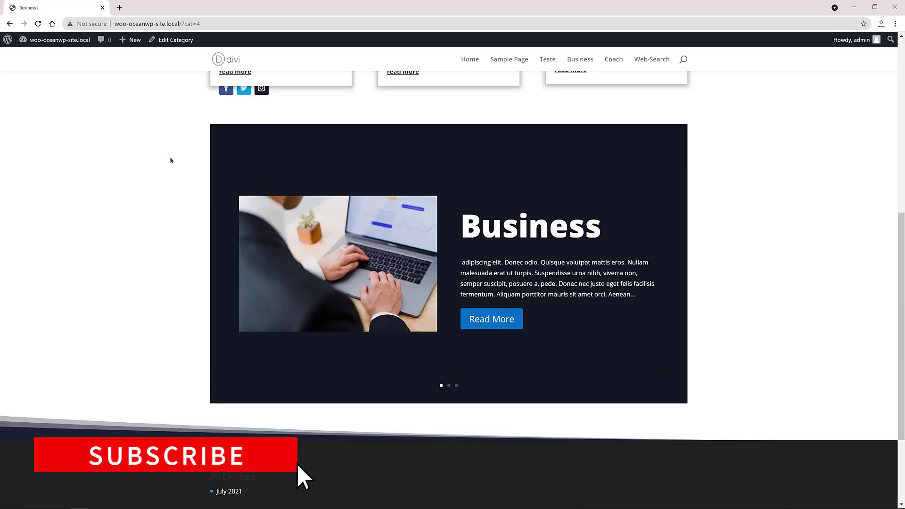
{"action": "scroll", "coordinate": [171, 160], "scroll_direction": "down", "scroll_amount": 3}
{"action": "scroll", "coordinate": [172, 161], "scroll_direction": "up", "scroll_amount": 2}
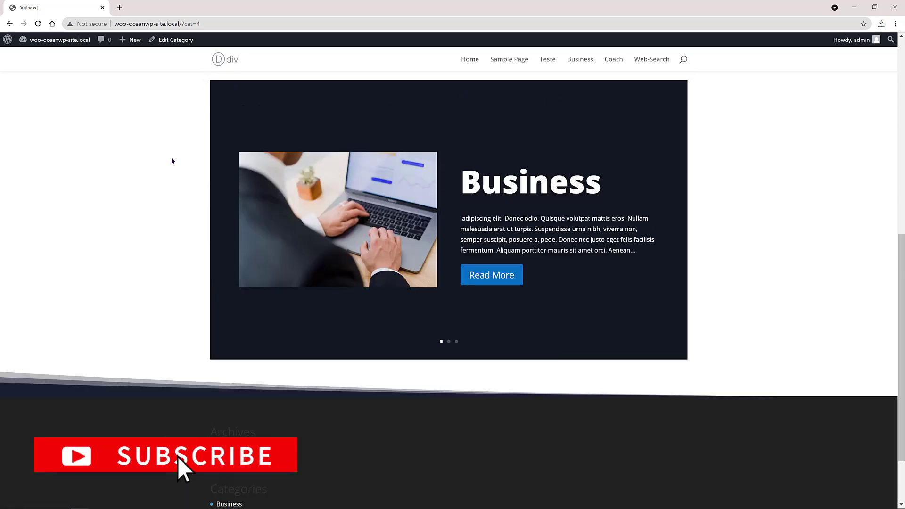
{"action": "scroll", "coordinate": [172, 161], "scroll_direction": "up", "scroll_amount": 9}
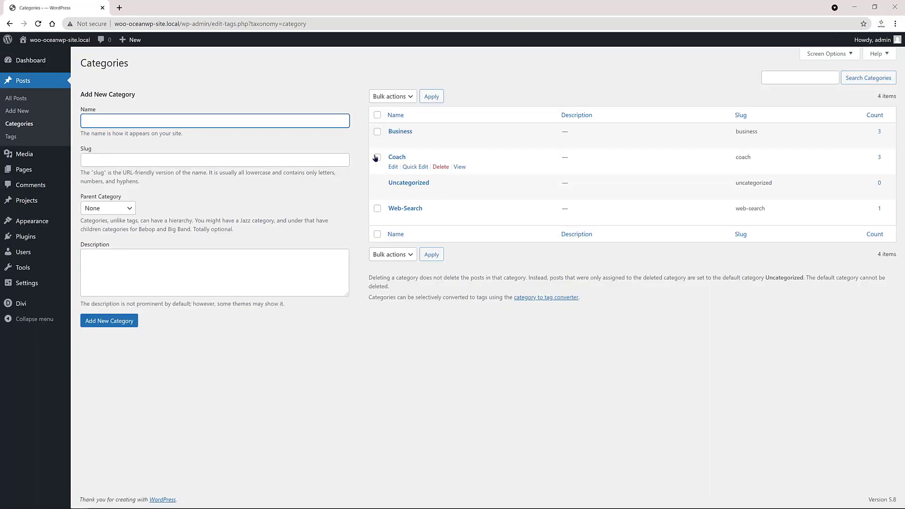
View the live Coach category page and scroll down to its slider and footer
{"action": "left_click", "coordinate": [377, 157]}
{"action": "left_click", "coordinate": [460, 167]}
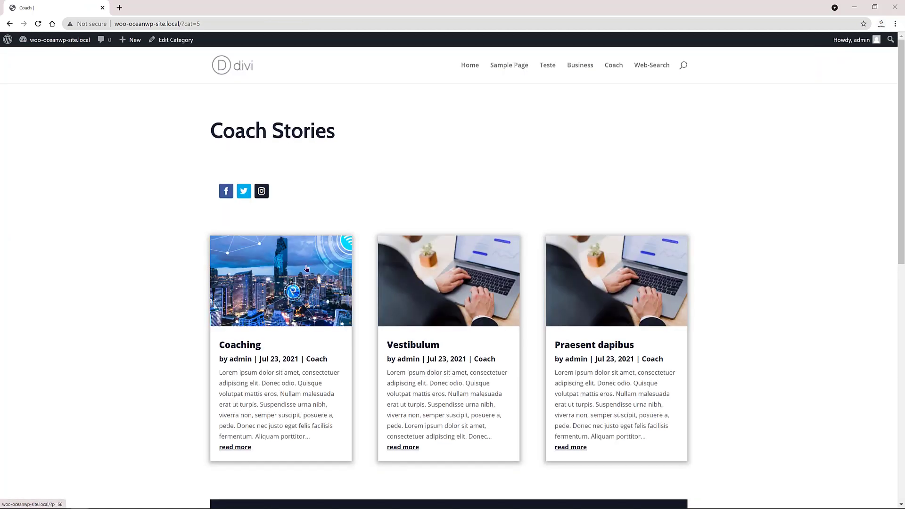
{"action": "scroll", "coordinate": [307, 268], "scroll_direction": "down", "scroll_amount": 8}
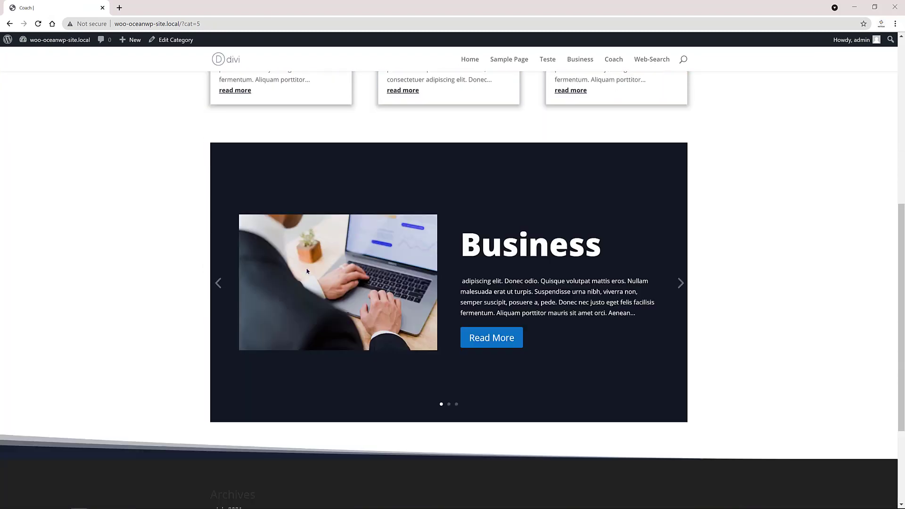
{"action": "scroll", "coordinate": [307, 272], "scroll_direction": "down", "scroll_amount": 3}
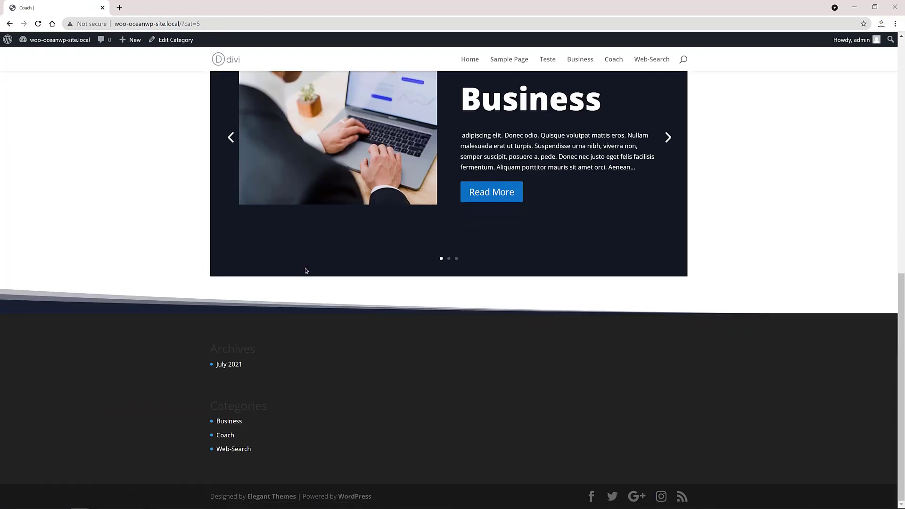